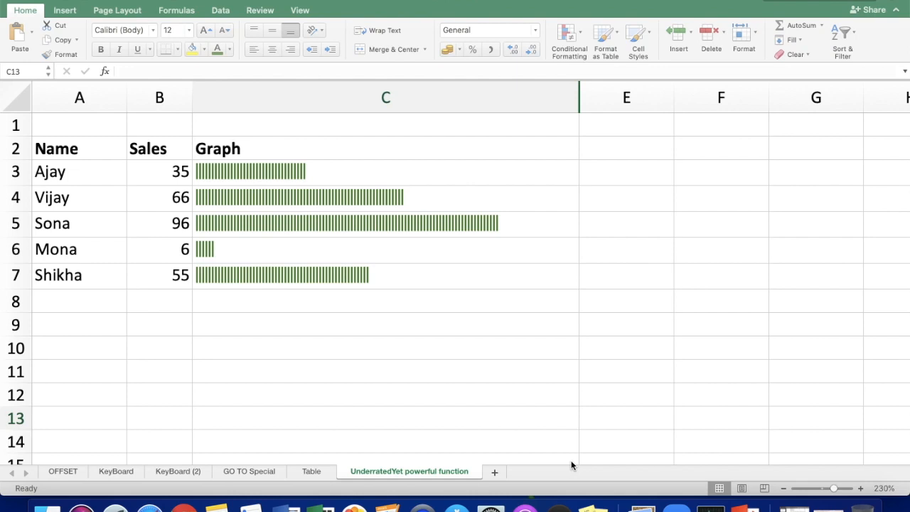
Step: Inspect the REPT formula behind the first in-cell bar in C3
left_click(295, 175)
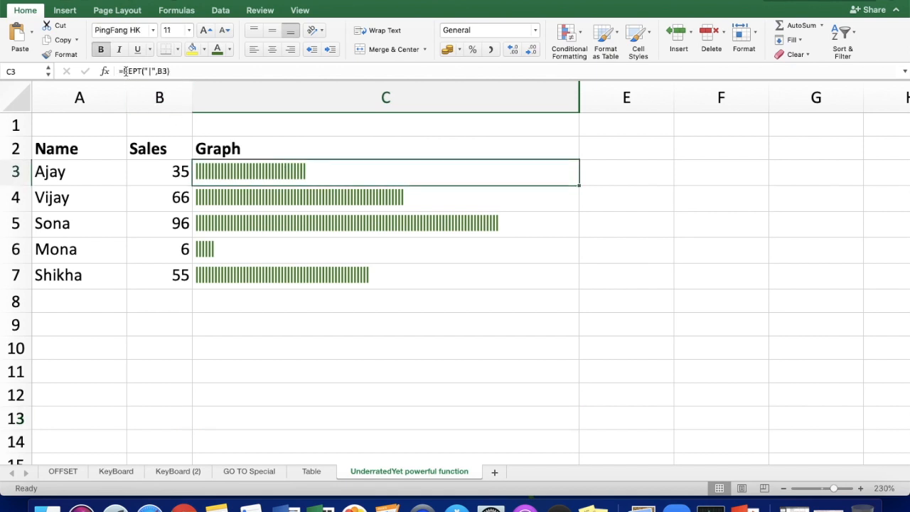
left_click_drag(121, 71, 188, 69)
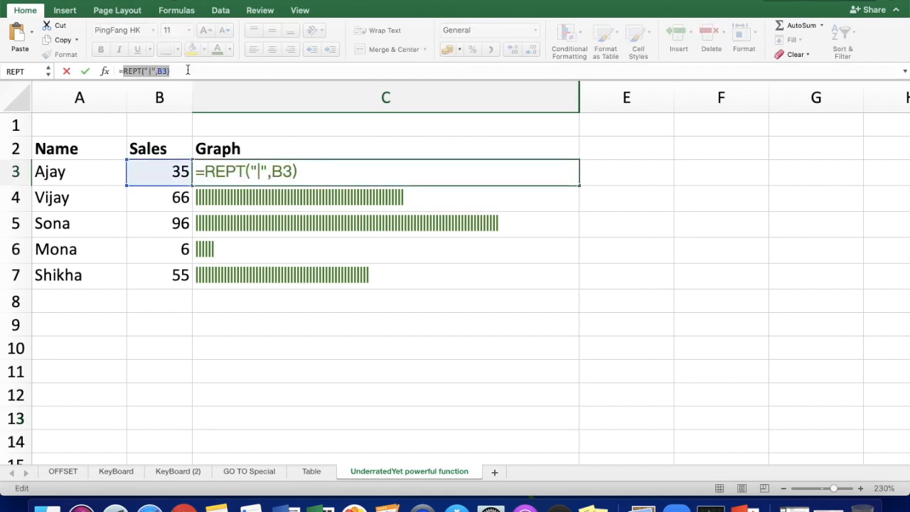
key("Escape")
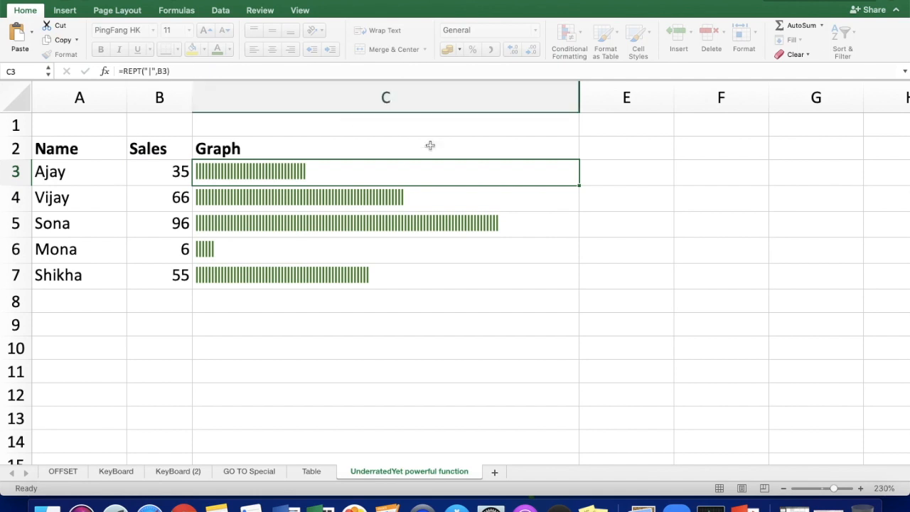
Step: Enter the heading Rept in cell C9
left_click(239, 321)
type("R")
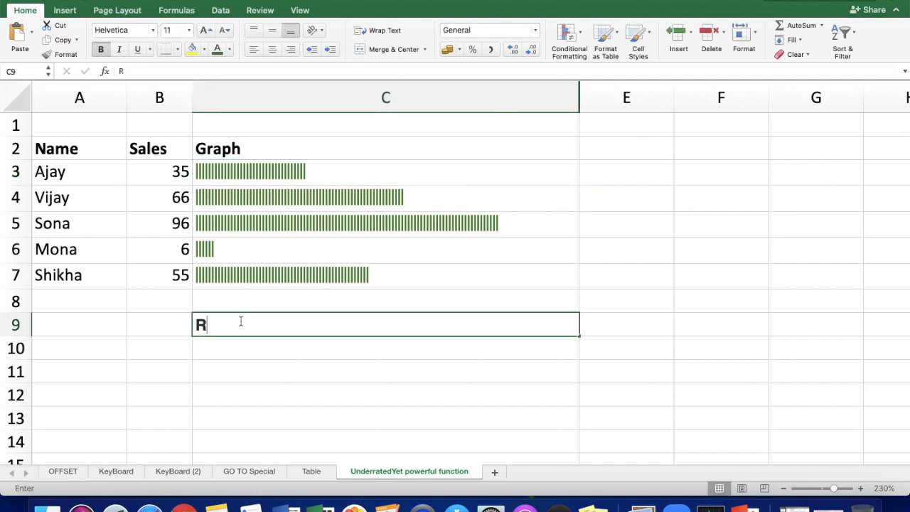
type("ept")
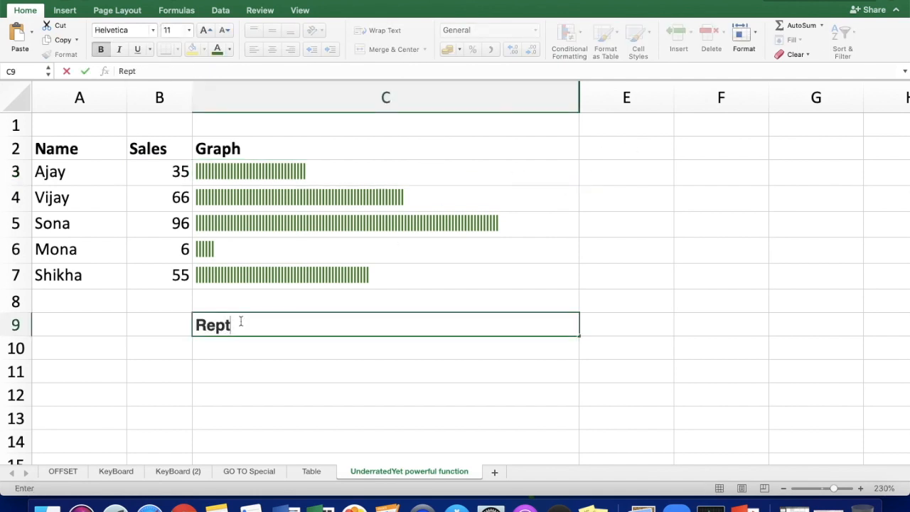
key("Return")
Step: Enter a REPT formula in C10 that repeats a person's first name 5 times
type("=")
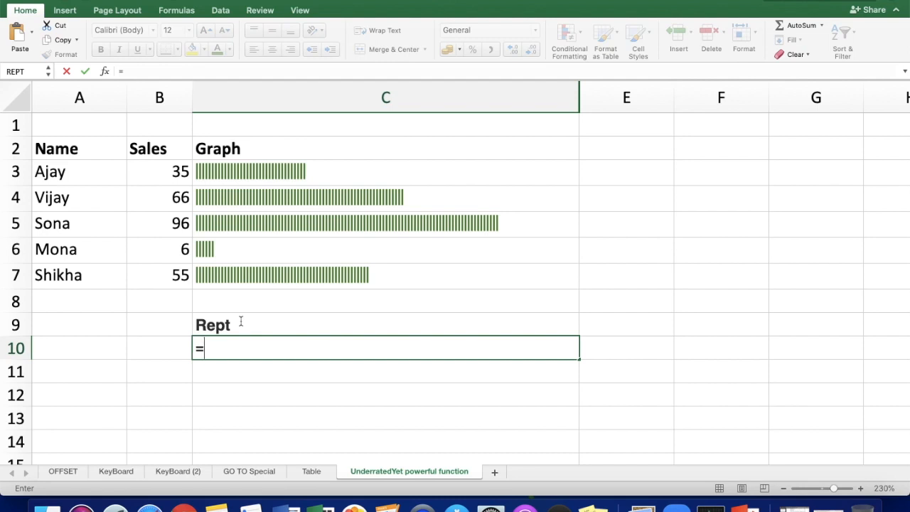
type("rept")
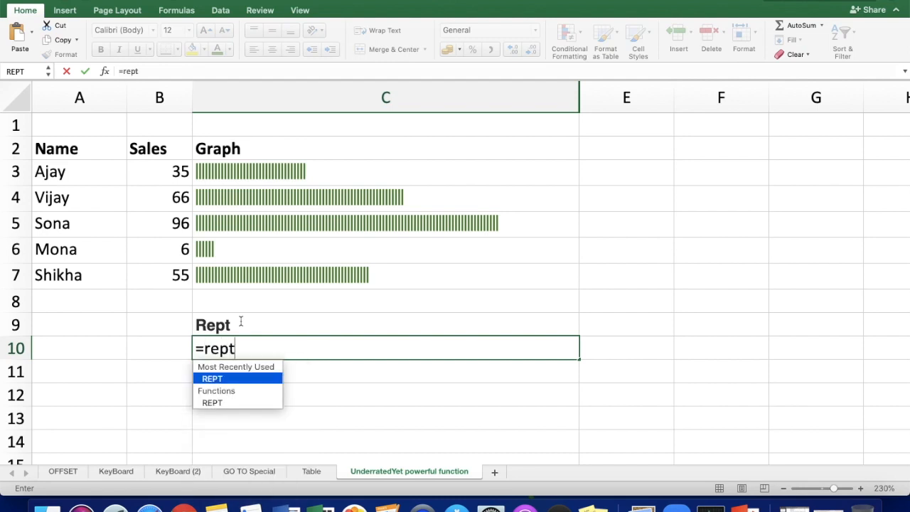
type("(\"a")
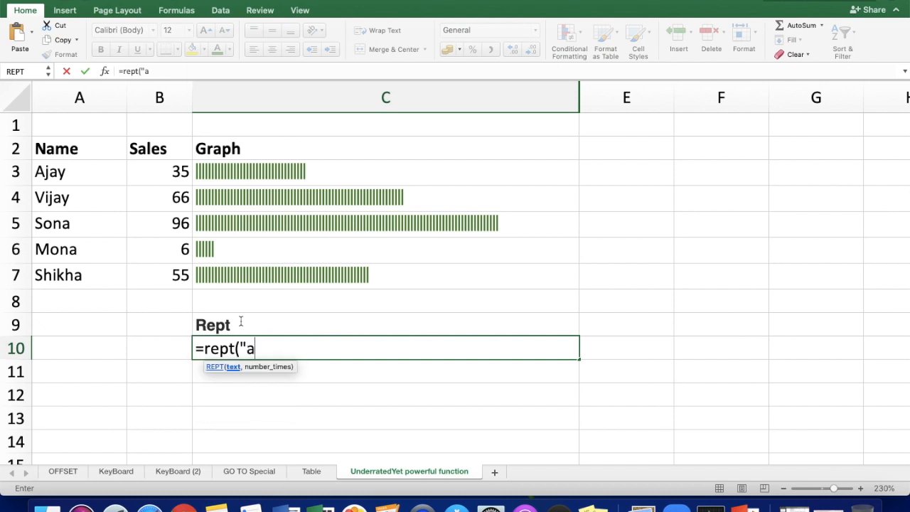
type("kanksha\",")
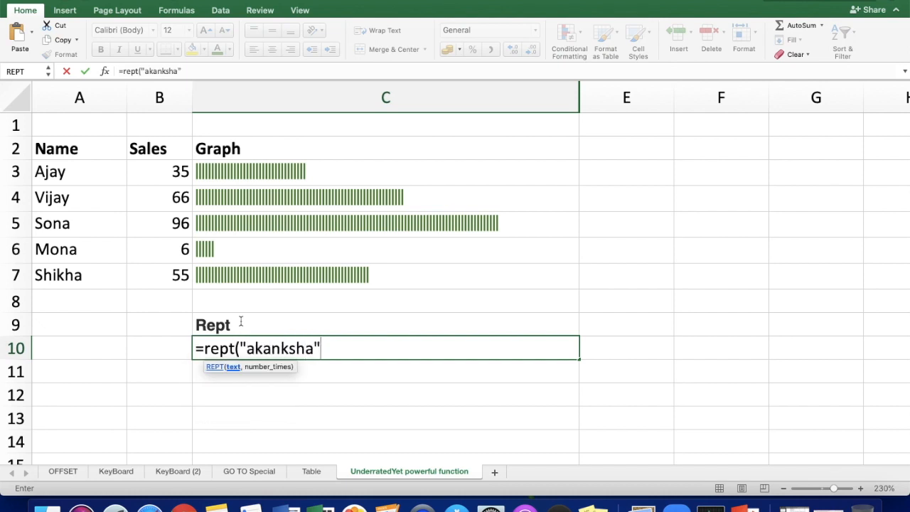
type("5)")
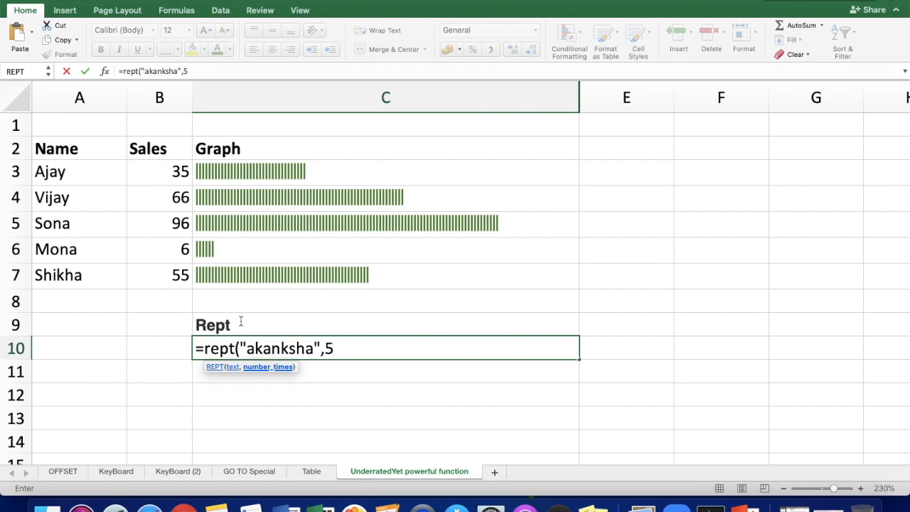
key("Return")
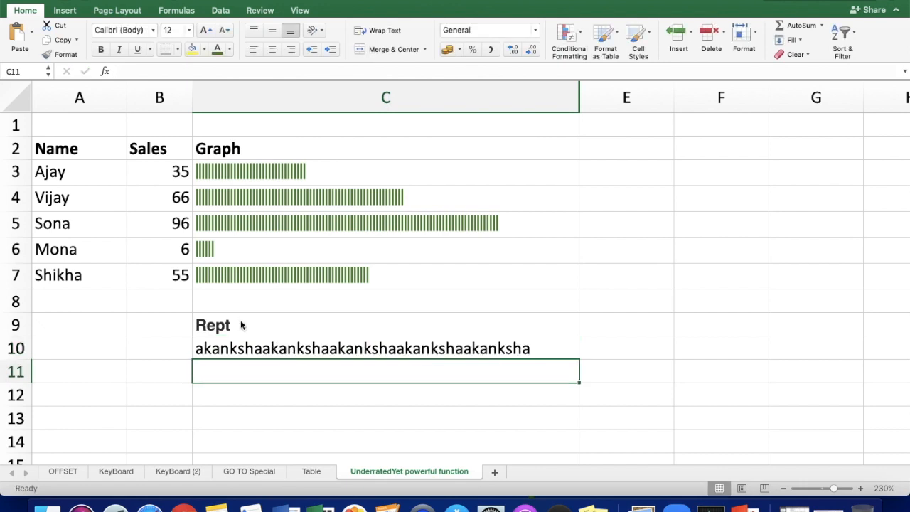
Step: Enter the sample values 35, 56 and 37 in cells B11 to B13
left_click(156, 365)
type("35")
key("Return")
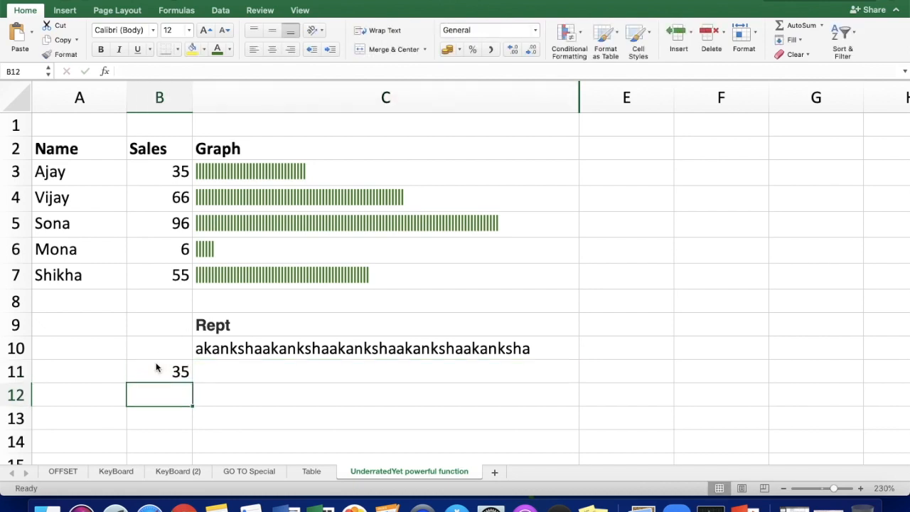
type("56")
key("Return")
type("37")
key("Return")
Step: Enter the formula =REPT("|",B11) in cell C11
key("Up")
key("Up")
key("Up")
key("Right")
type("=")
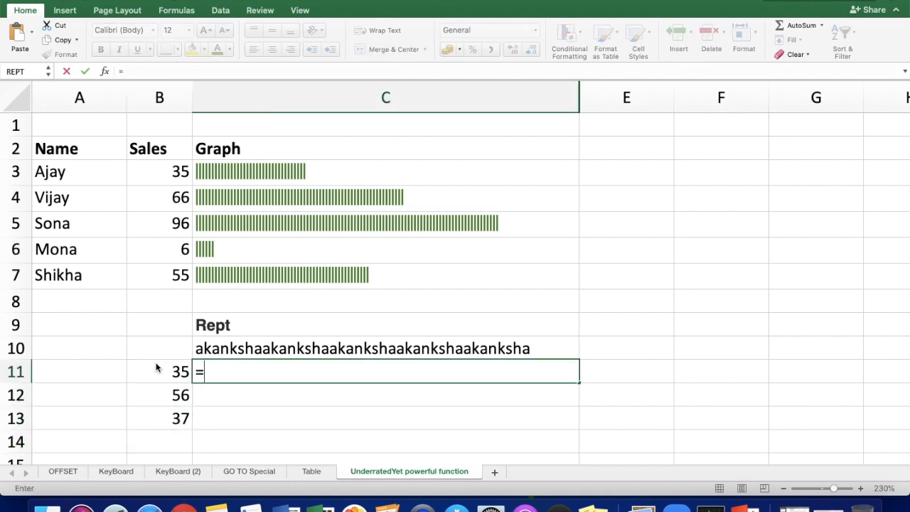
type("rept")
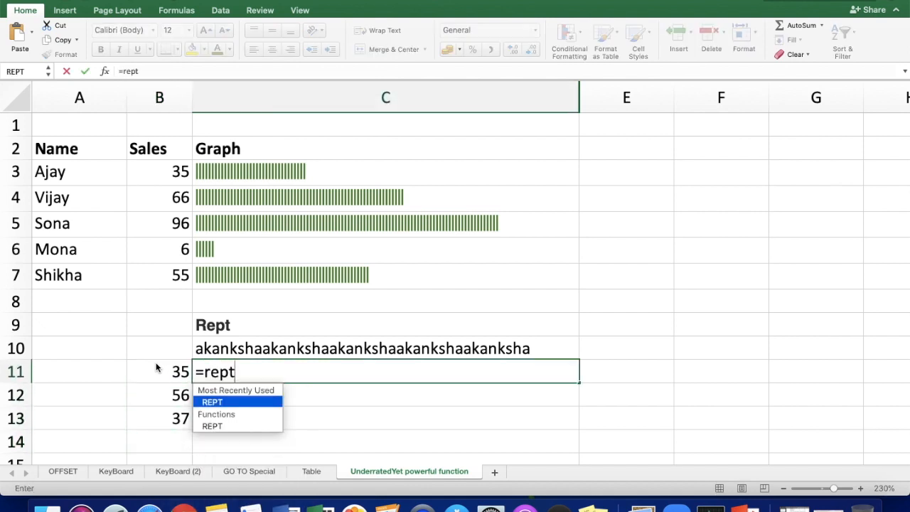
type("(\"|")
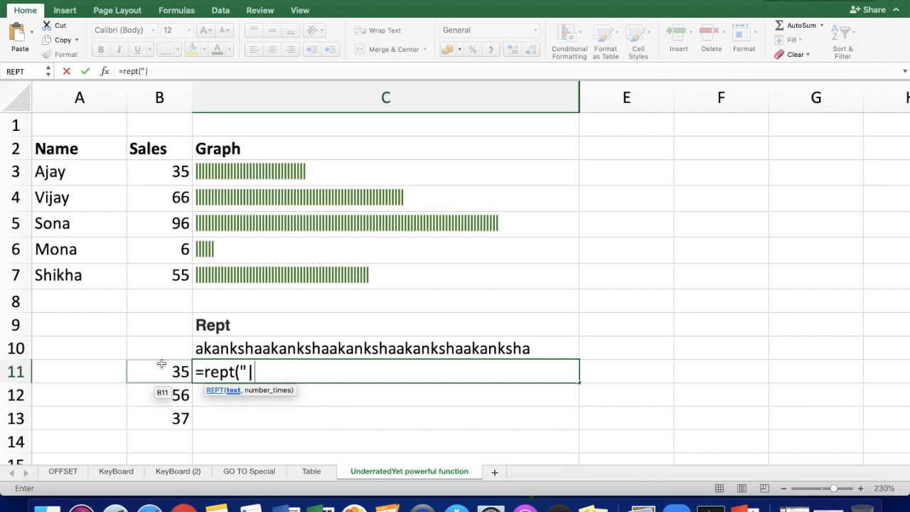
type("\",")
left_click(162, 367)
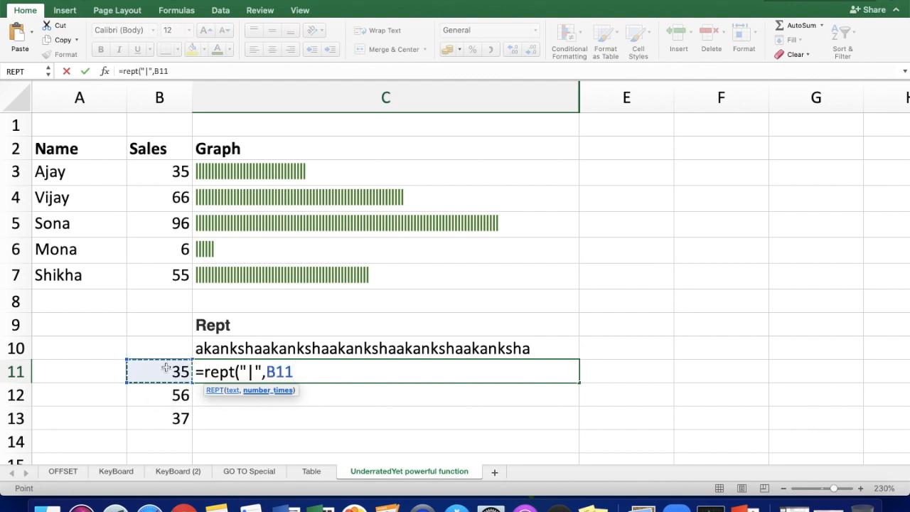
type(")")
key("Return")
Step: Copy the C11 formula to C12:C13 and autofit column C to its contents
key("Up")
key("super+c")
key("Down")
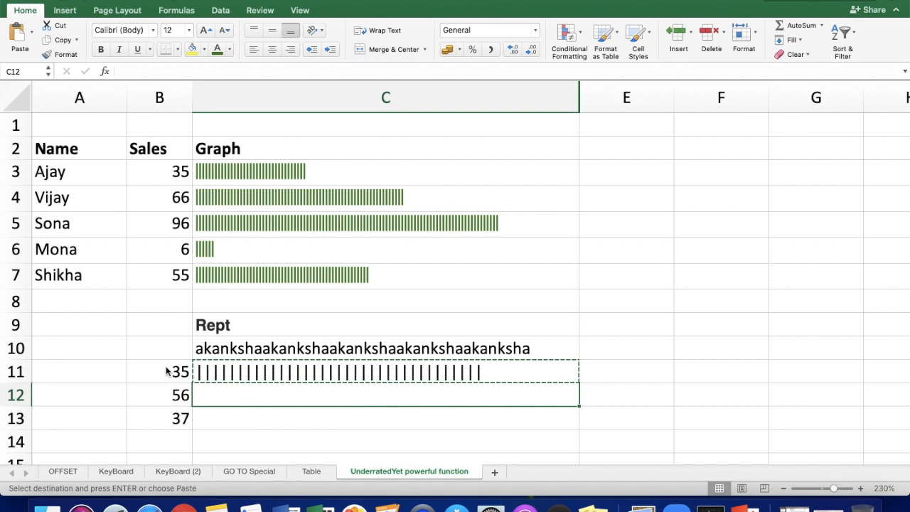
key("shift+Down")
key("super+v")
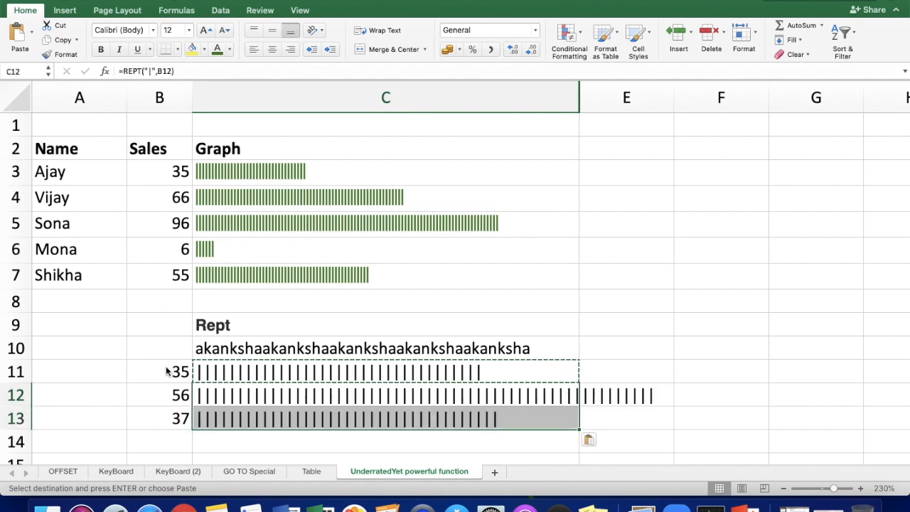
key("Escape")
double_click(579, 90)
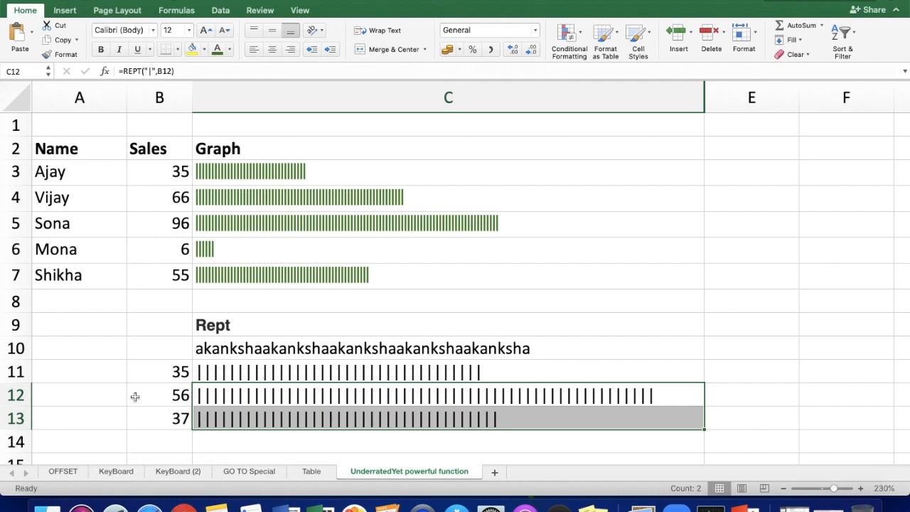
Step: Format the bar in C11 with a green font colour and the PingFang HK font
key("Up")
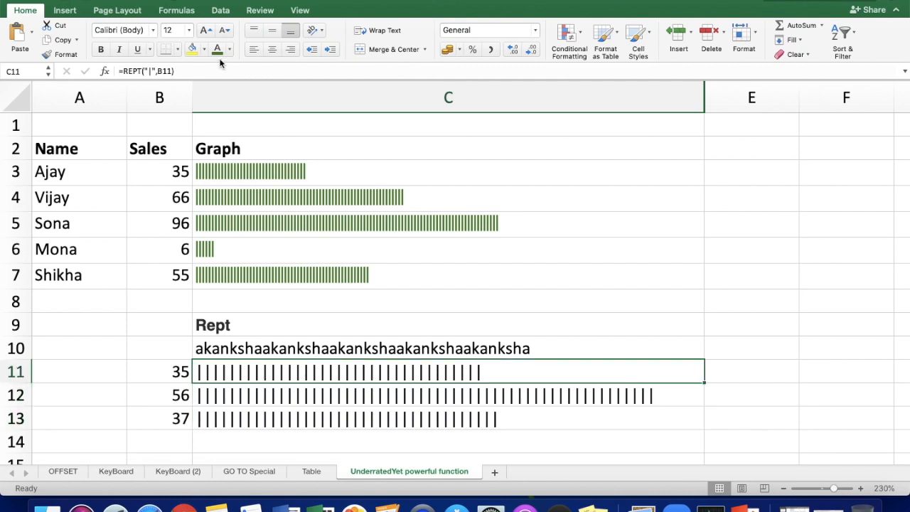
left_click(218, 49)
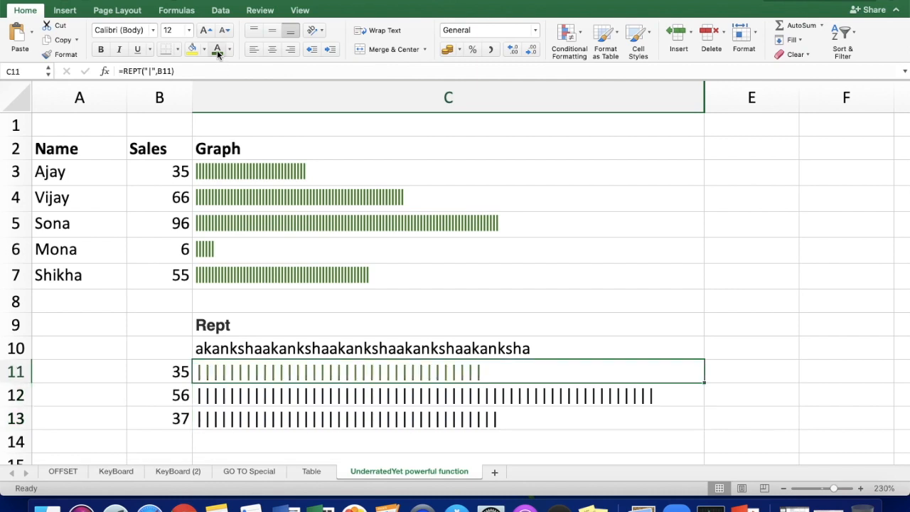
left_click(132, 30)
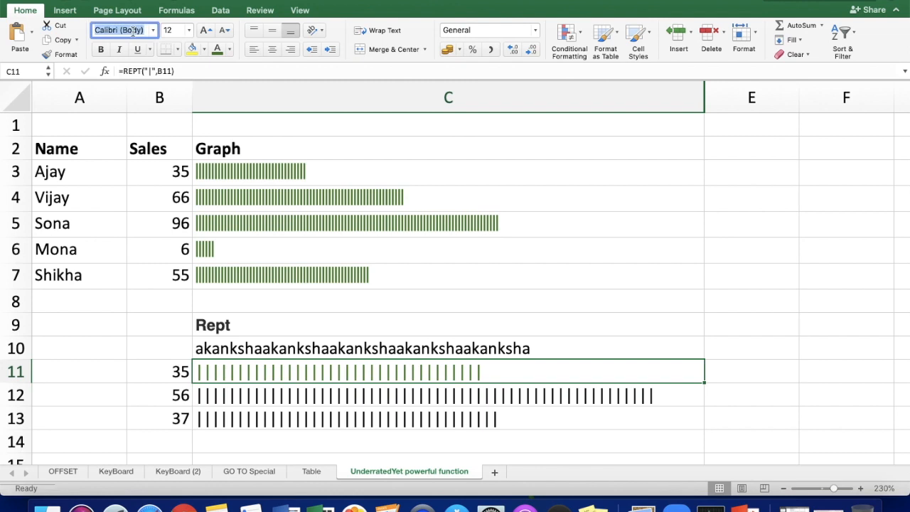
type("PingFang HK")
key("Return")
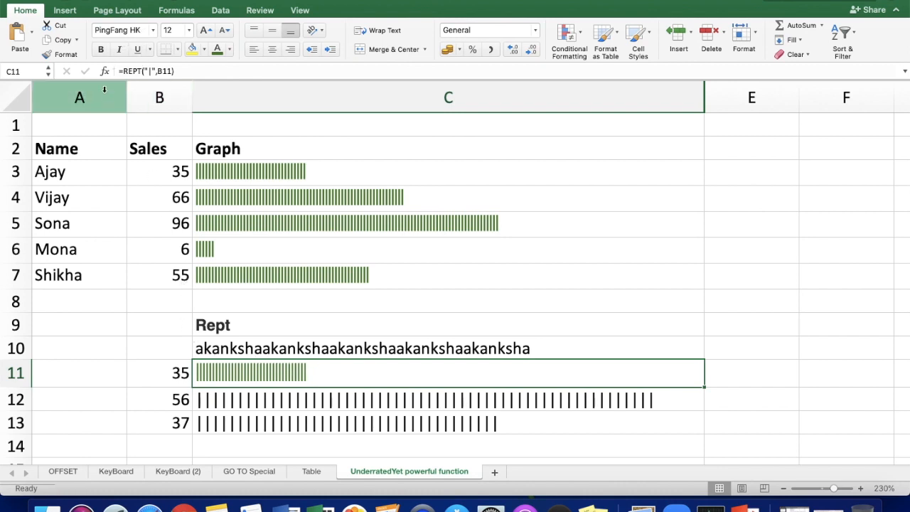
Step: Apply the formatting of C11 to cells C12:C13 with Format Painter
left_click(62, 54)
left_click_drag(319, 400, 316, 415)
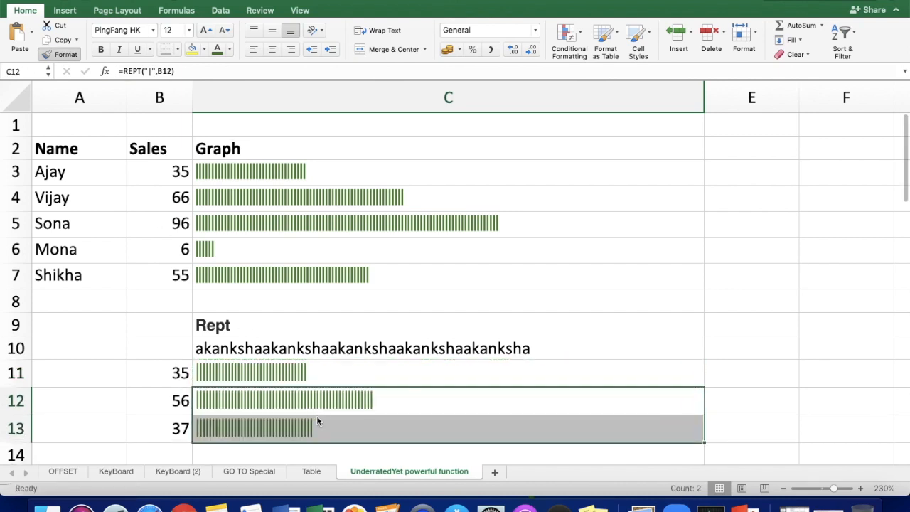
left_click(425, 389)
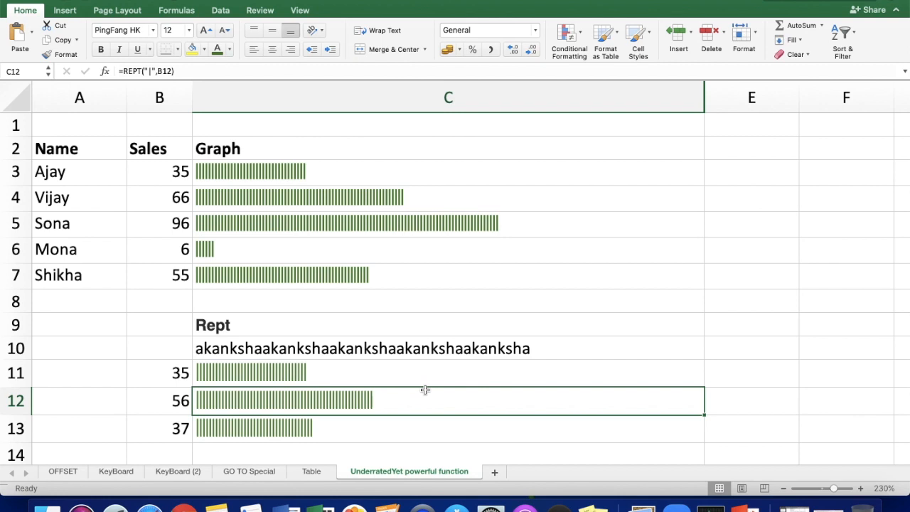
left_click(307, 375)
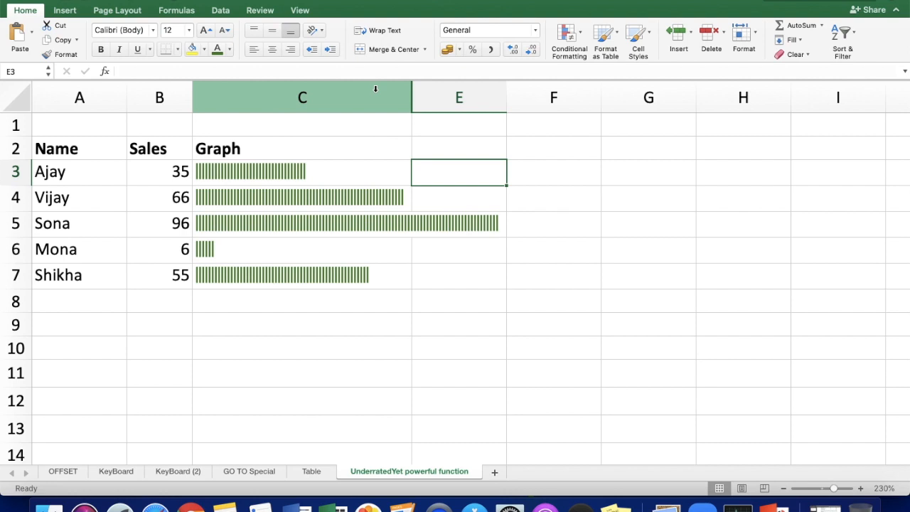
Step: Unhide column D between columns C and E, and select its Median heading
left_click_drag(376, 89, 486, 98)
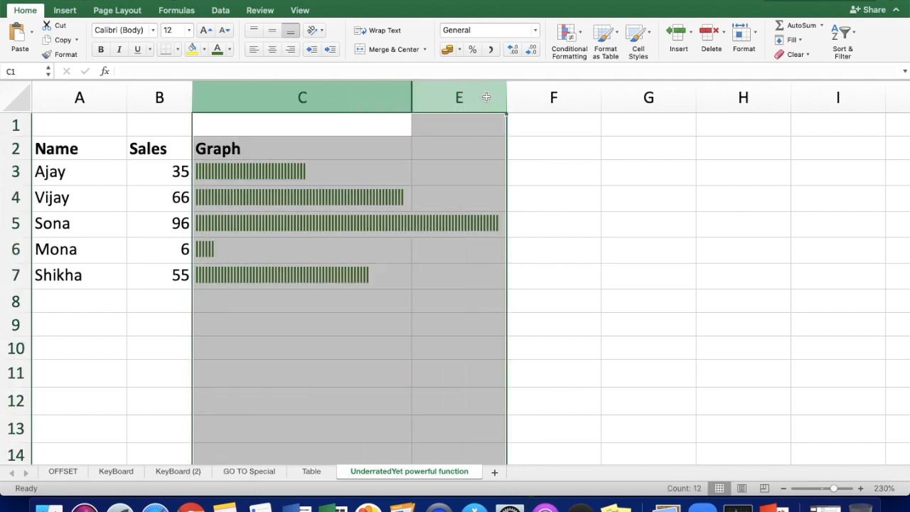
right_click(486, 98)
left_click(539, 238)
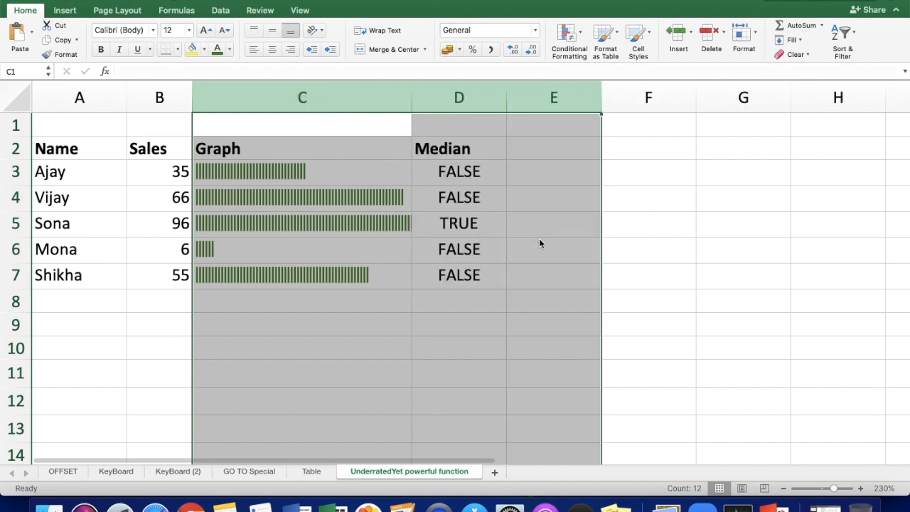
left_click(459, 151)
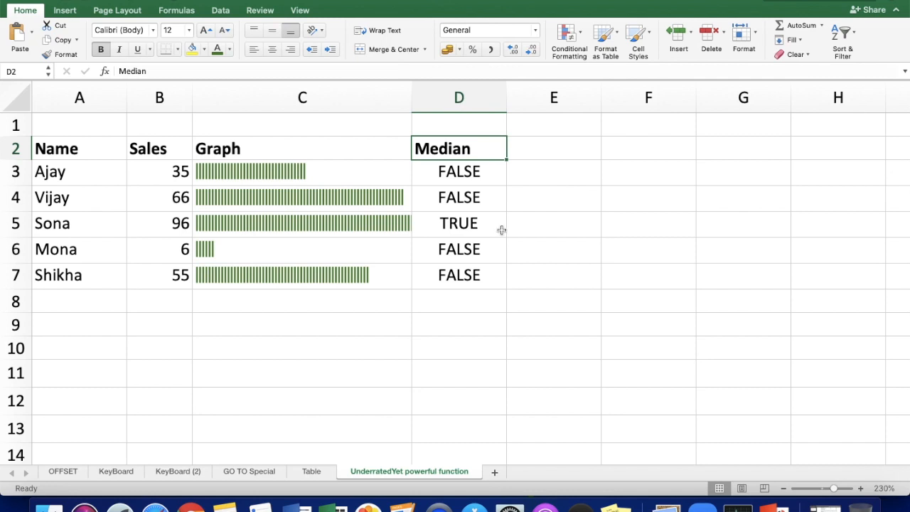
Step: Enter =AND(B3>60,B3<100) in E3 and fill the formula down to E7
left_click(534, 175)
type("=and(")
left_click(168, 175)
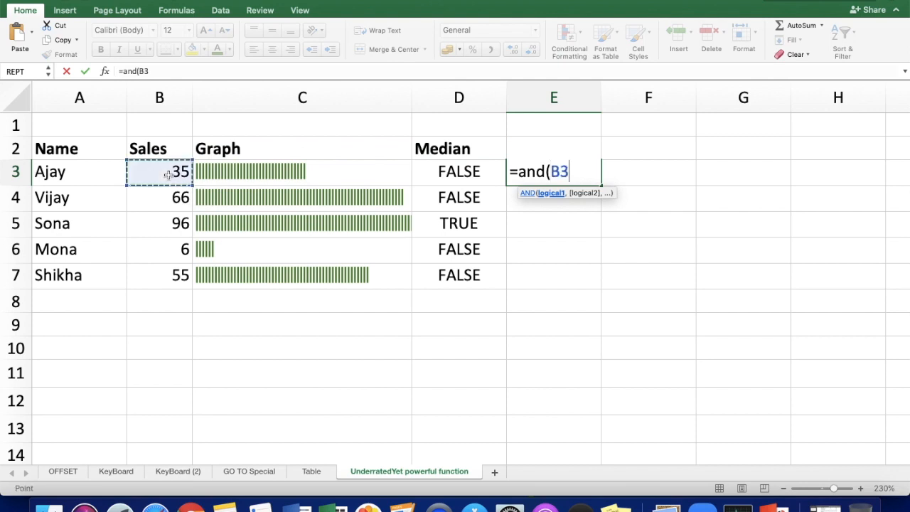
type(">60,")
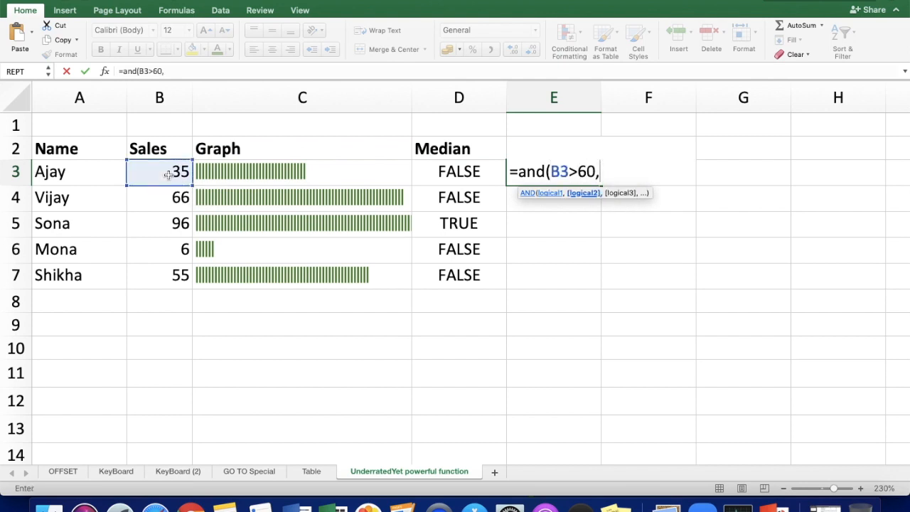
left_click(168, 175)
type("<")
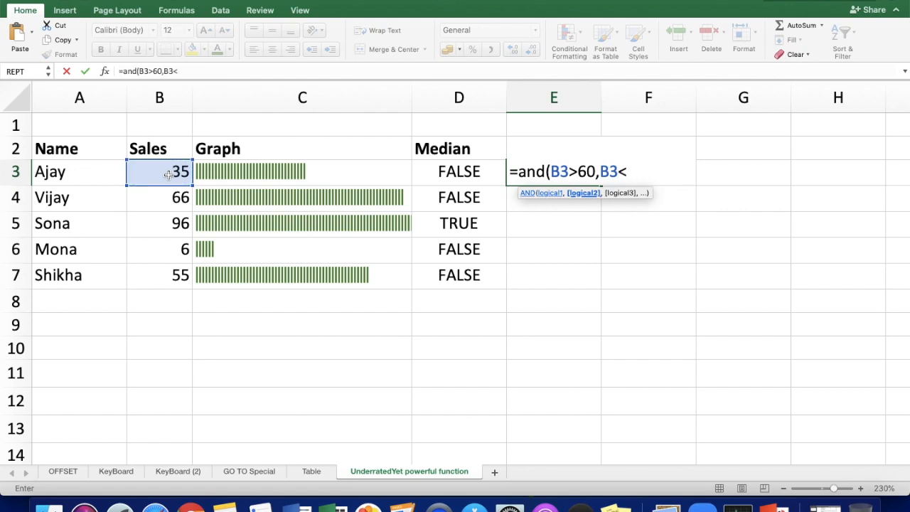
type("100)")
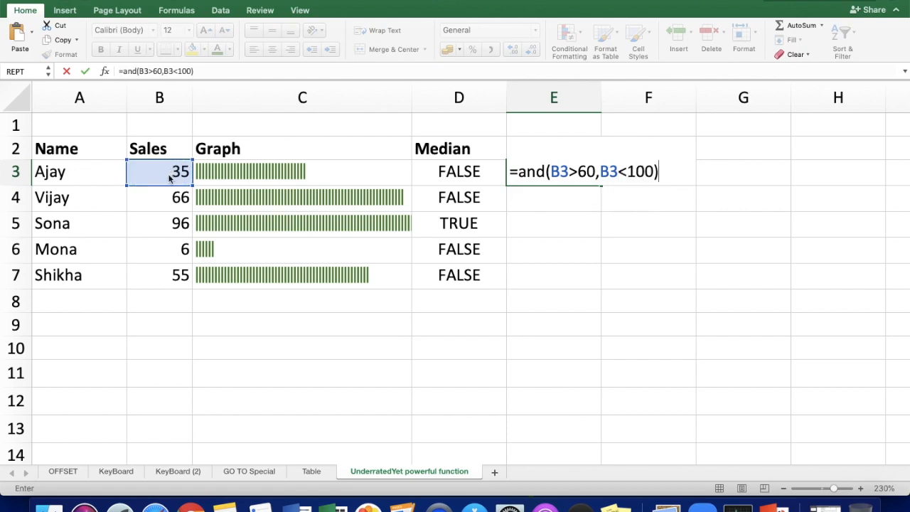
key("Return")
left_click(540, 177)
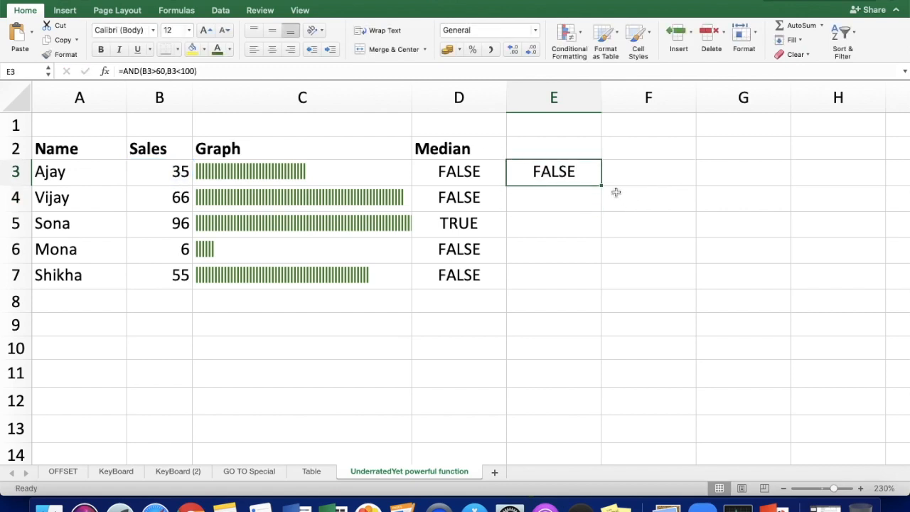
left_click_drag(601, 185, 597, 285)
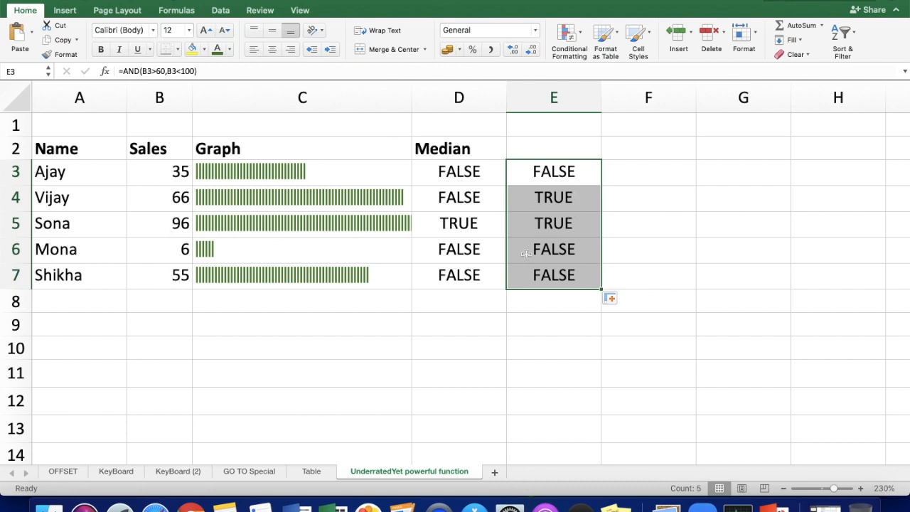
Step: Clear the results in D3:D7 and enter =MEDIAN(B3,60,100) in D3
left_click_drag(467, 172, 468, 272)
key("Delete")
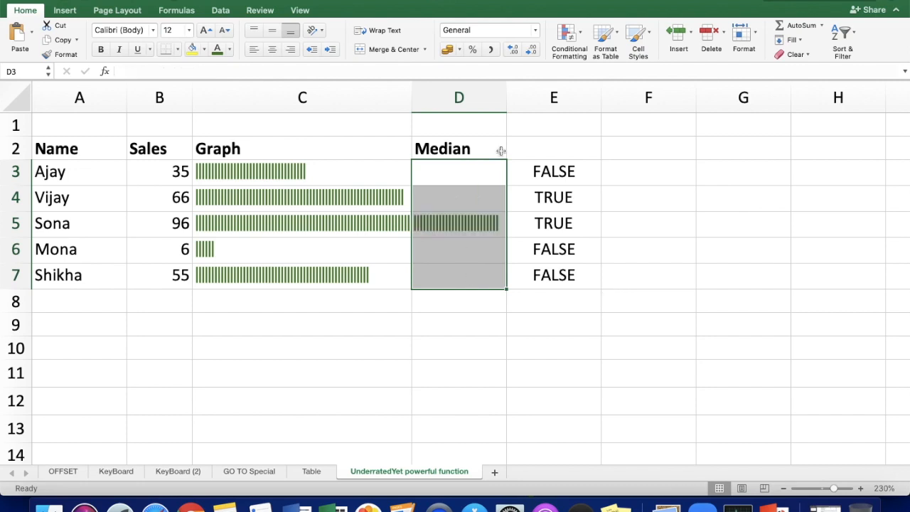
left_click(448, 182)
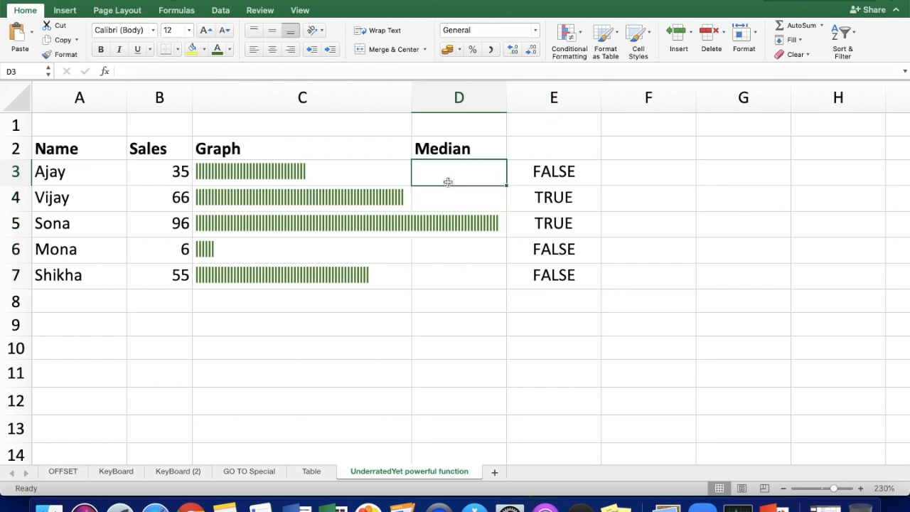
type("=MEDIAN(")
left_click(164, 172)
type(",60,")
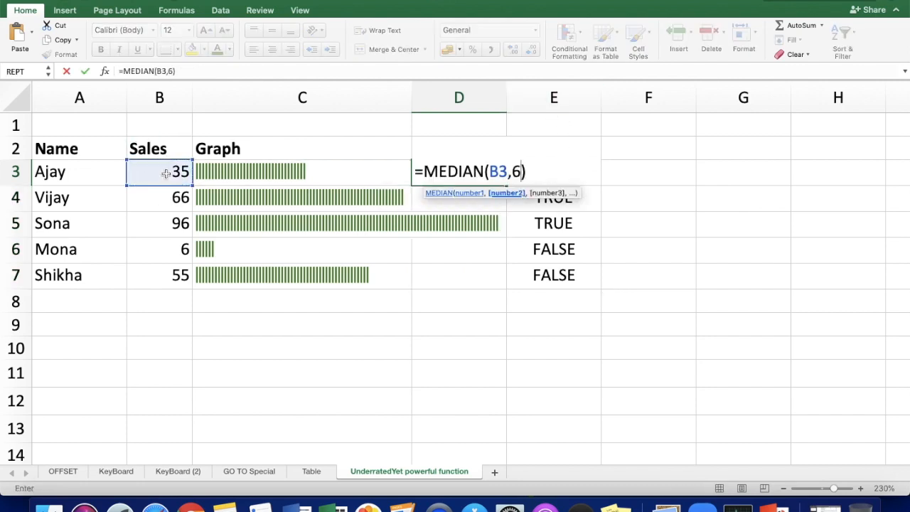
type("100")
key("Return")
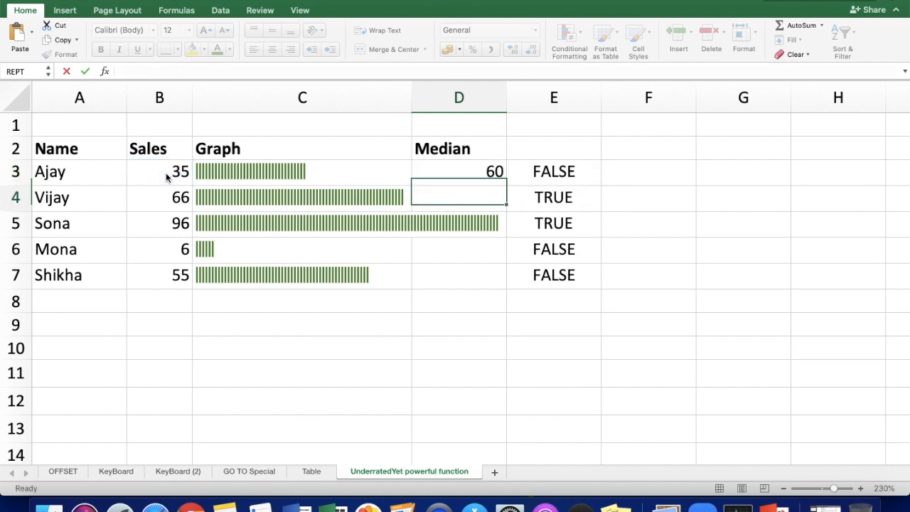
Step: Extend the formula in D3 to =MEDIAN(B3,60,100)=B3 and fill it down to D7
left_click(455, 171)
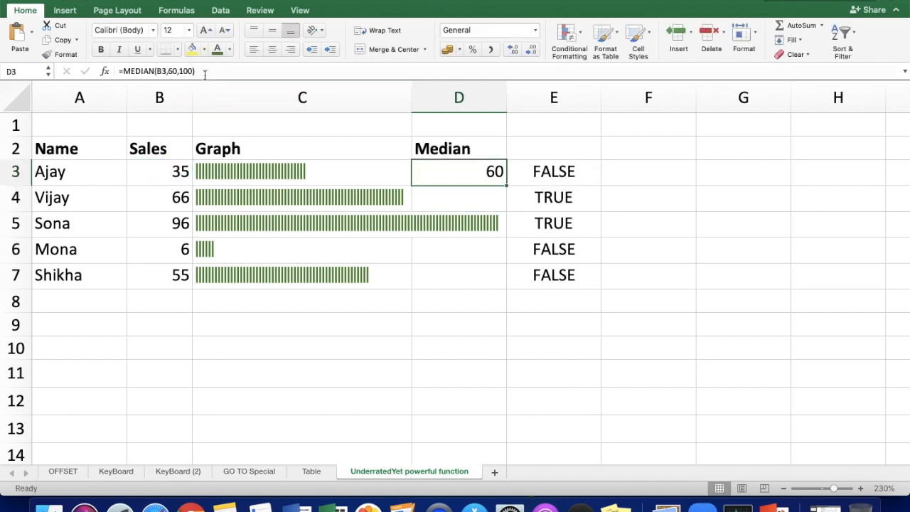
left_click(203, 72)
type("=")
left_click(164, 172)
key("Return")
left_click(490, 172)
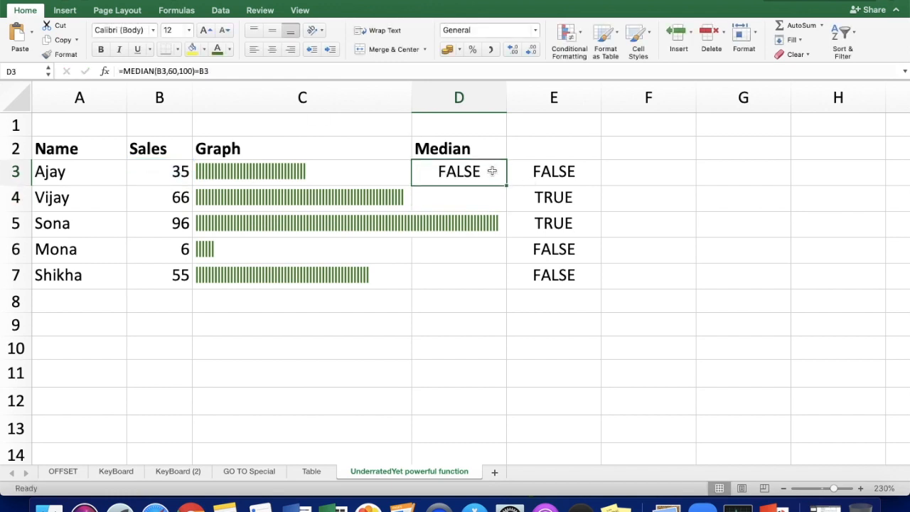
left_click_drag(506, 186, 510, 288)
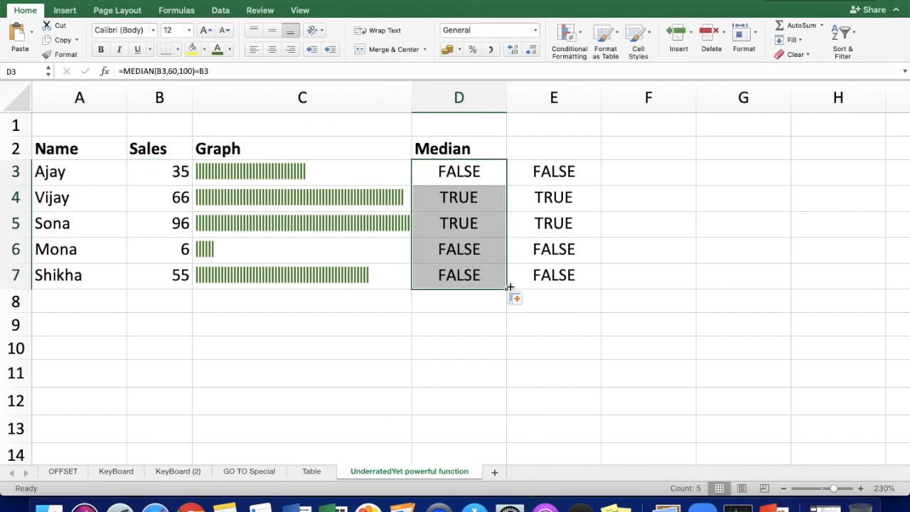
left_click(463, 177)
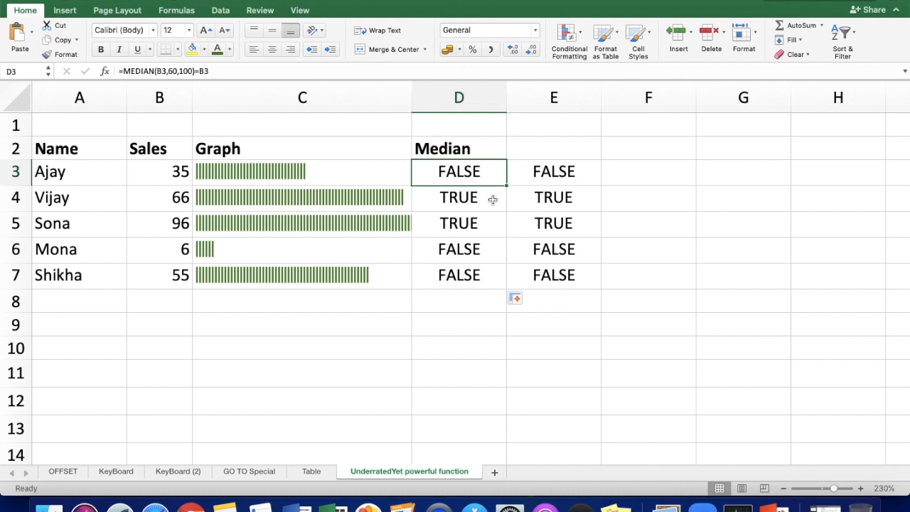
Step: Count all names in the list by entering =COUNTA(A25:A32) in B29
scroll(492, 199, "down", 10)
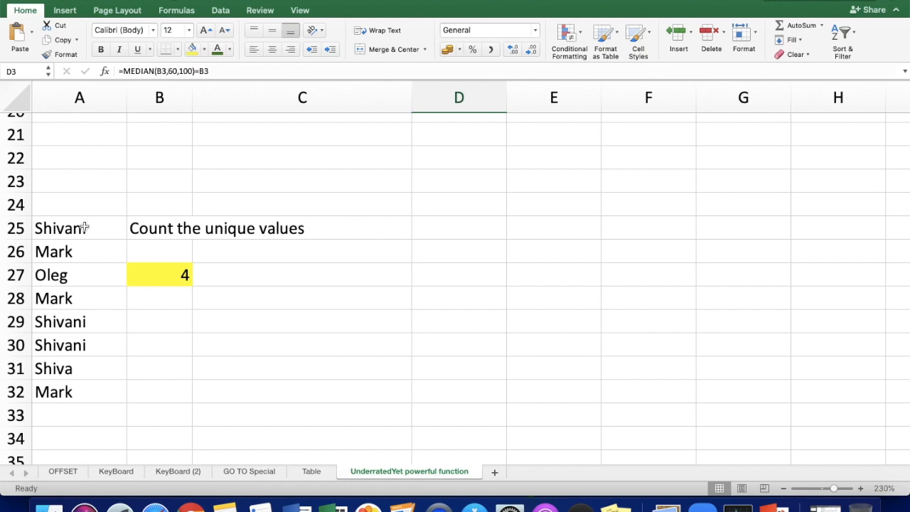
left_click_drag(106, 229, 109, 409)
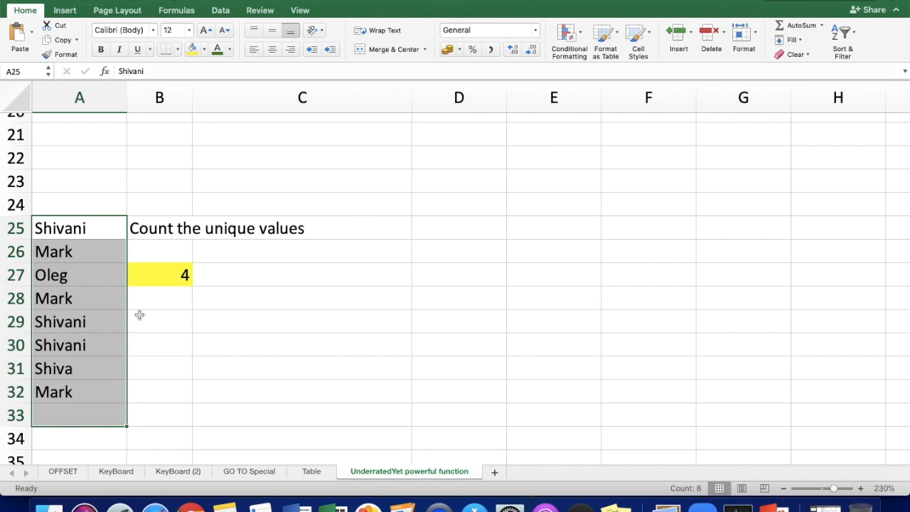
left_click(142, 320)
type("=counta(")
left_click_drag(78, 228, 75, 386)
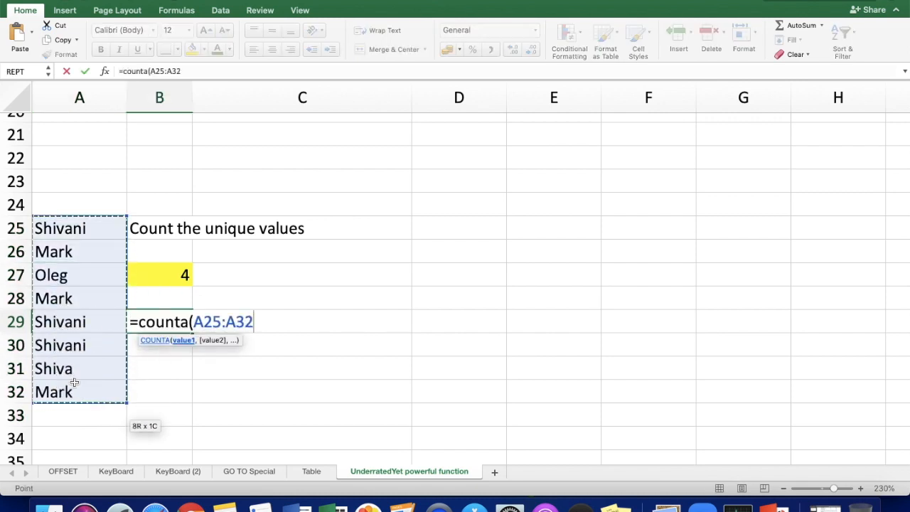
type(")")
key("Return")
left_click(175, 319)
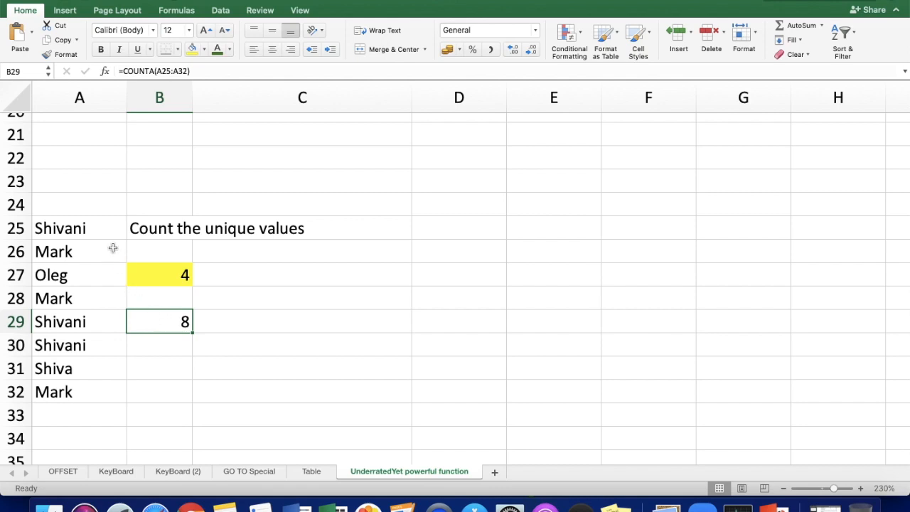
Step: Highlight the first occurrence of each distinct name, in A25:A27 and A31, with yellow fill
left_click(68, 226)
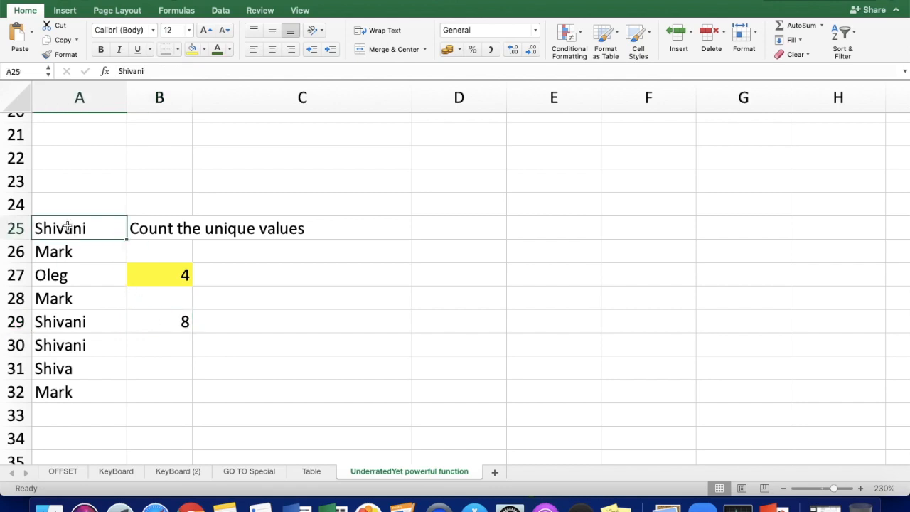
left_click(191, 53)
left_click_drag(88, 249, 87, 274)
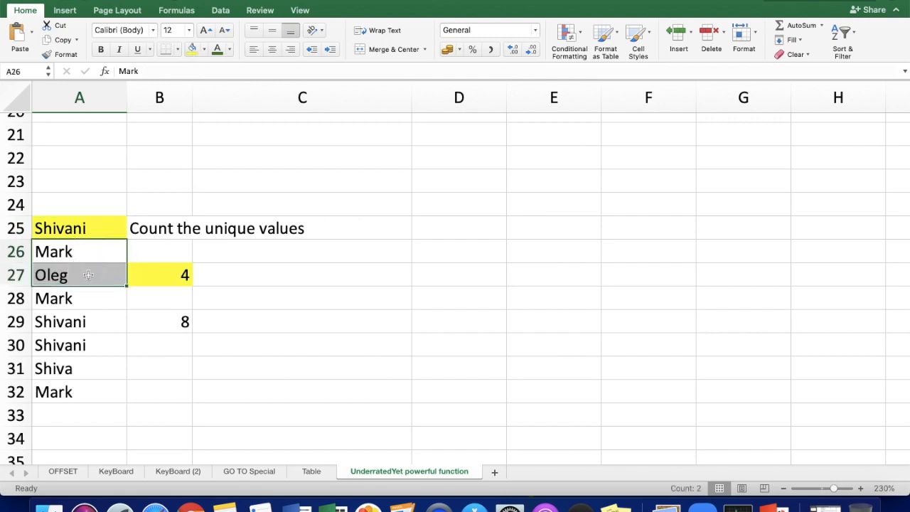
left_click(193, 51)
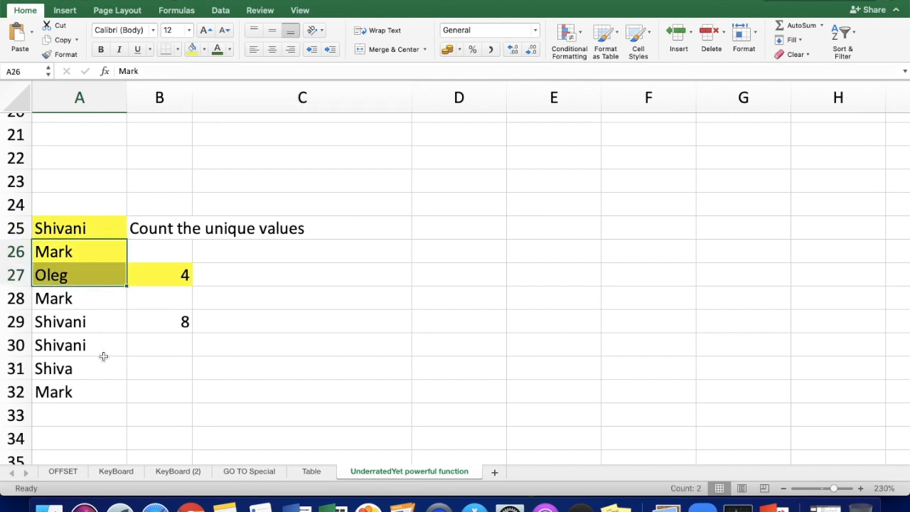
left_click(83, 369)
left_click(192, 52)
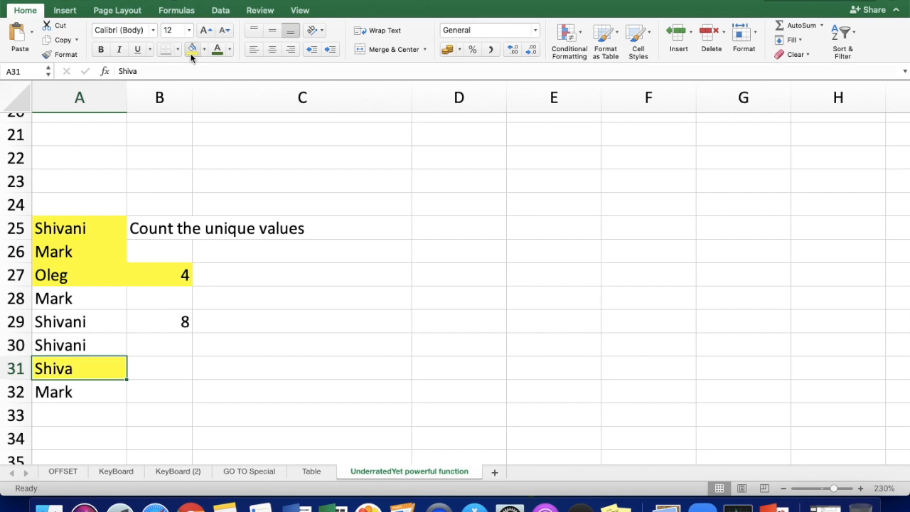
Step: Clear B27 and re-enter =SUM(1/COUNTIFS(A25:A32,A25:A32)) there as an array formula to count the unique names
left_click(170, 272)
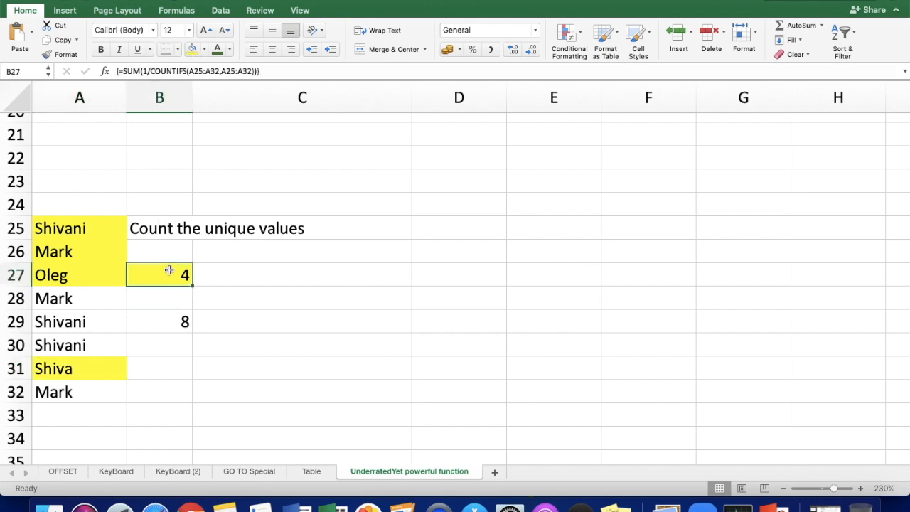
key("Delete")
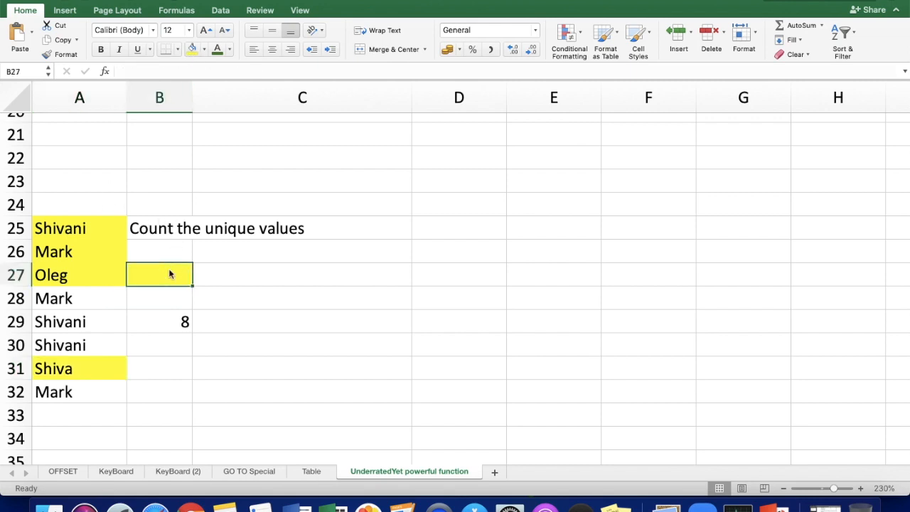
type("=")
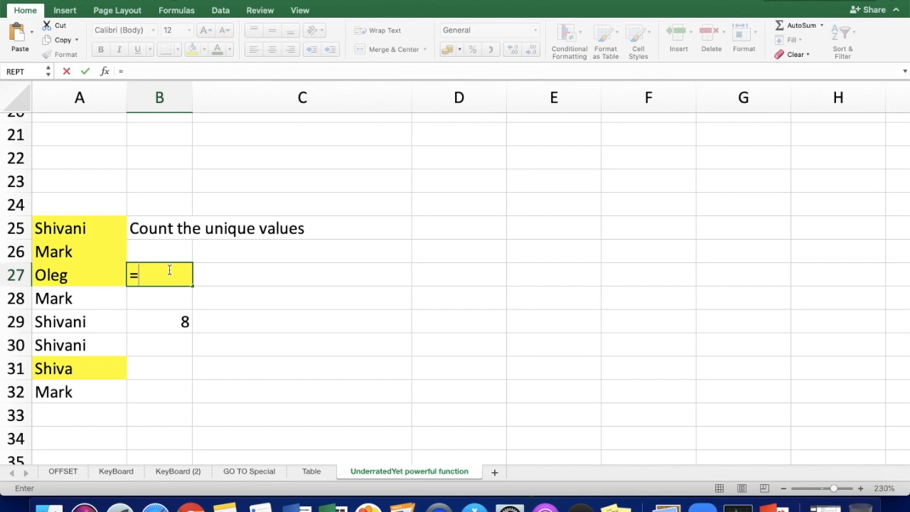
type("sum(")
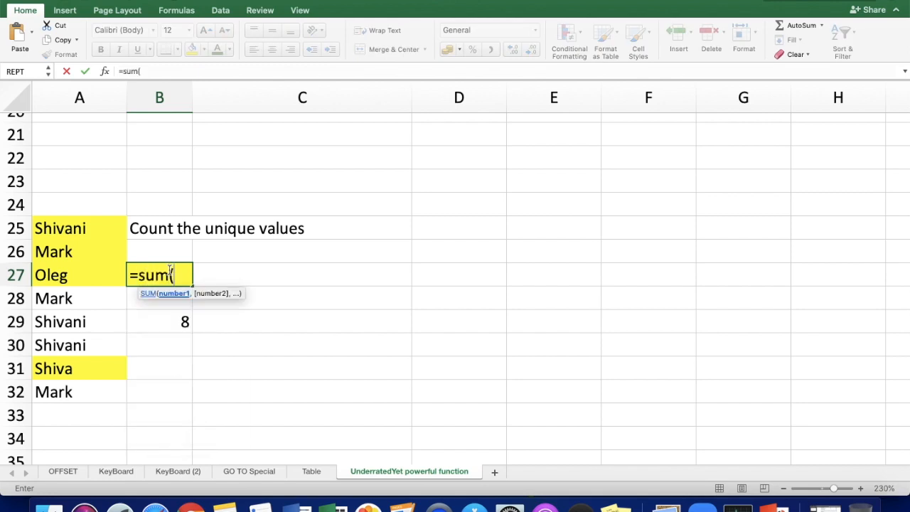
type("1/")
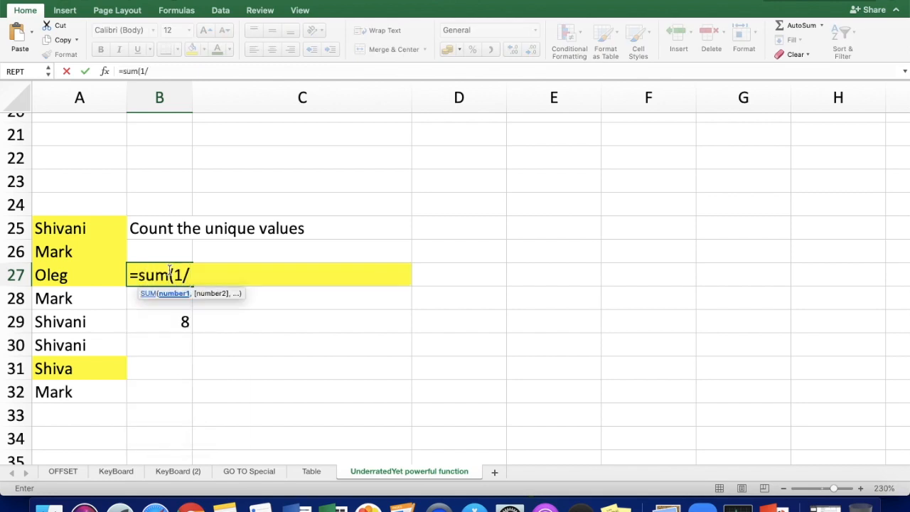
type("countifs")
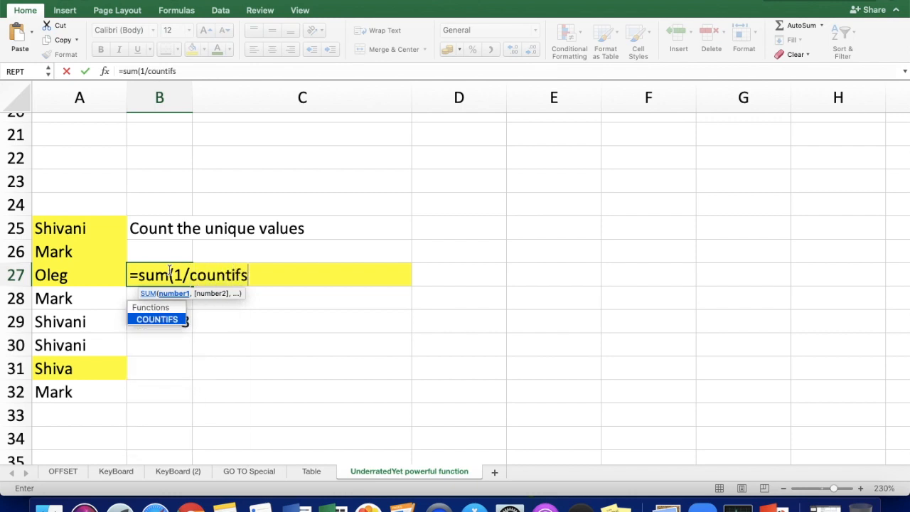
type("(")
left_click_drag(97, 229, 103, 391)
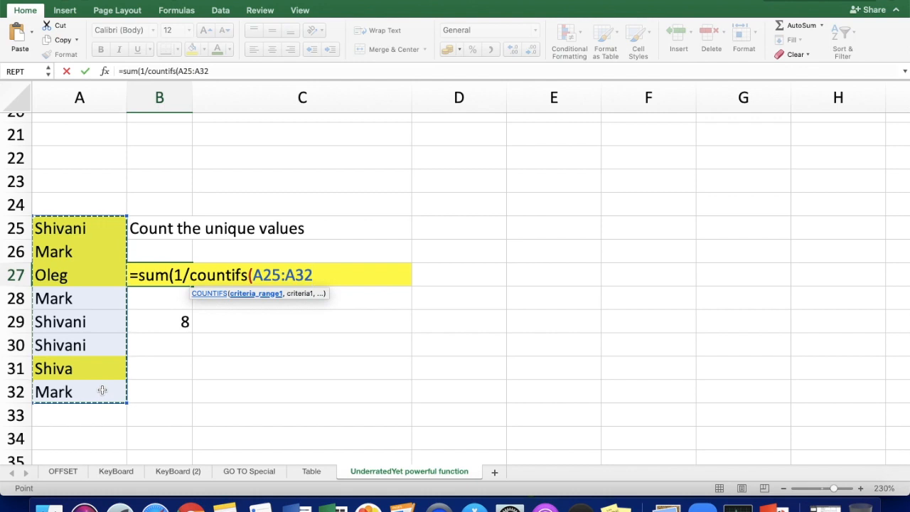
type(",")
left_click_drag(97, 227, 95, 398)
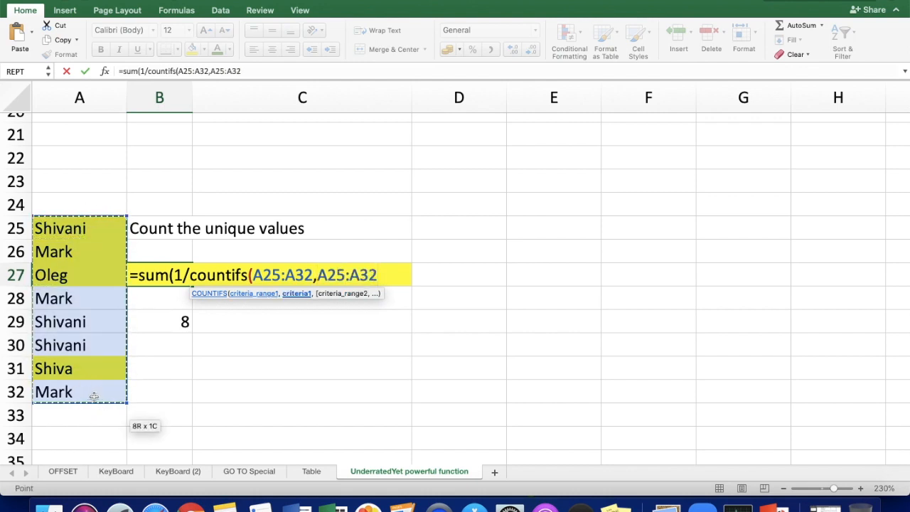
type(")")
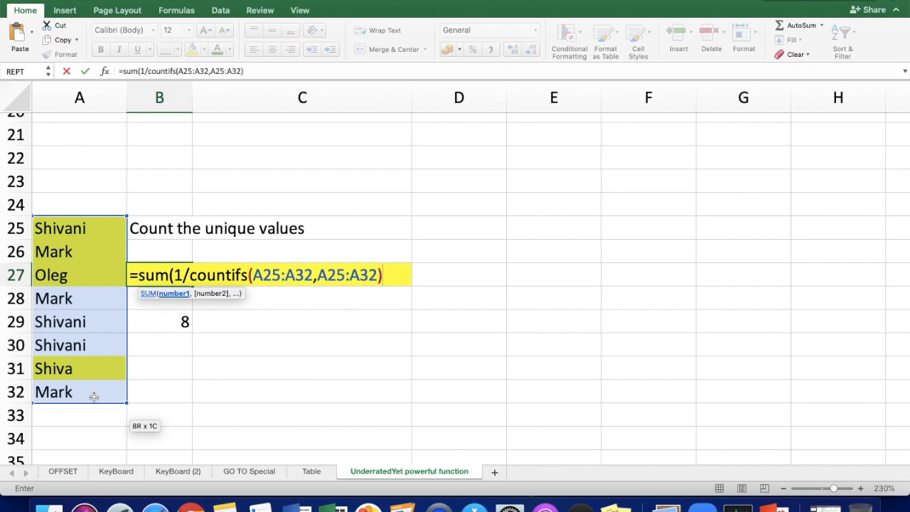
type(")")
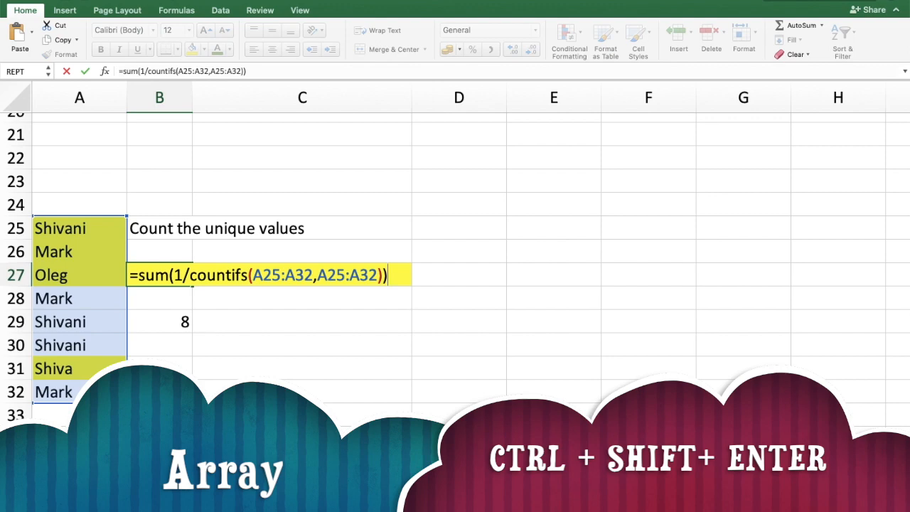
key("ctrl+shift+Return")
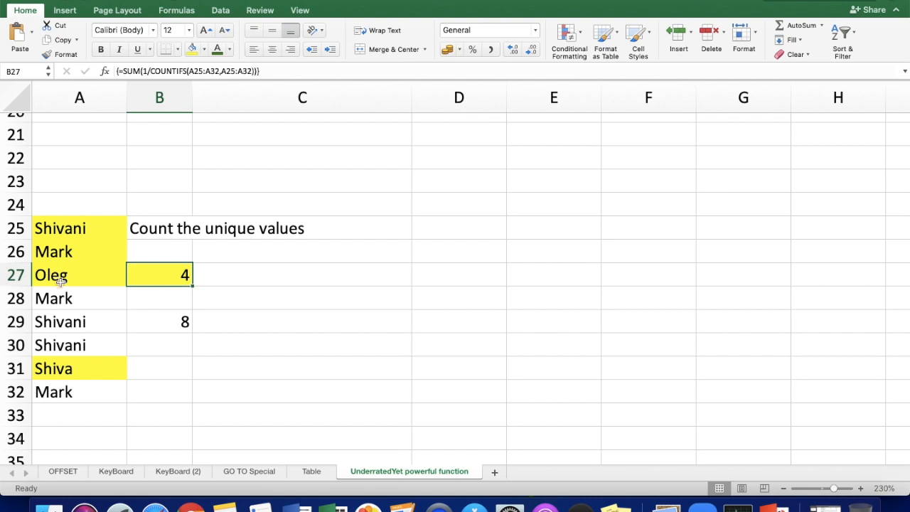
left_click(232, 292)
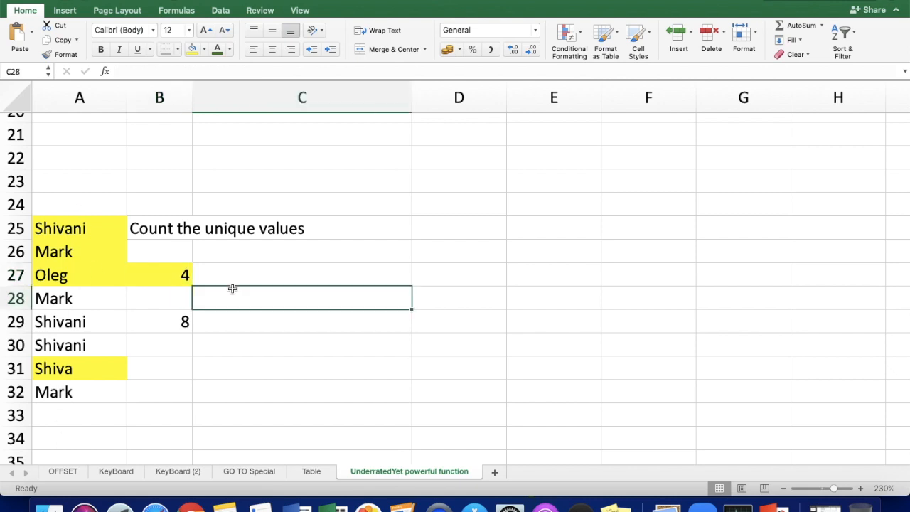
left_click(176, 277)
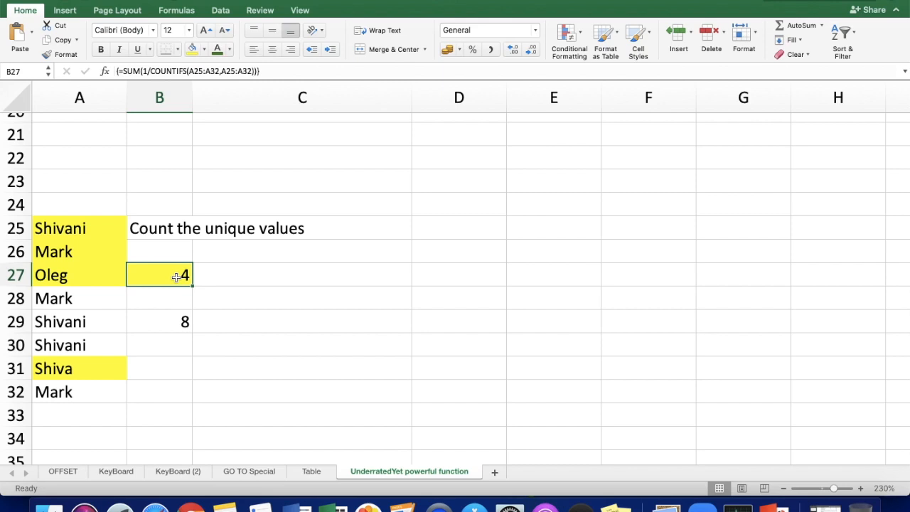
Step: Begin a COUNTIFS formula in D25 using A25:A32 as both the criteria range and the criteria
left_click(439, 254)
left_click(454, 222)
type("=")
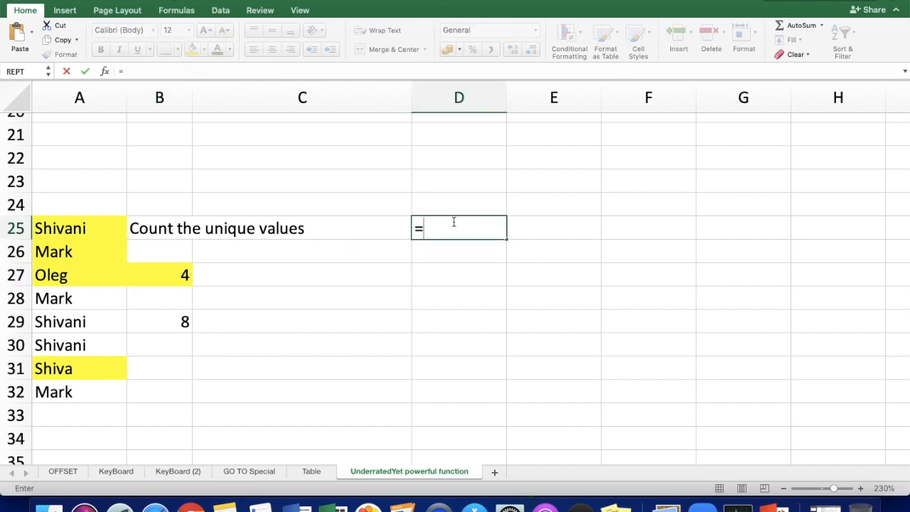
type("counifs(")
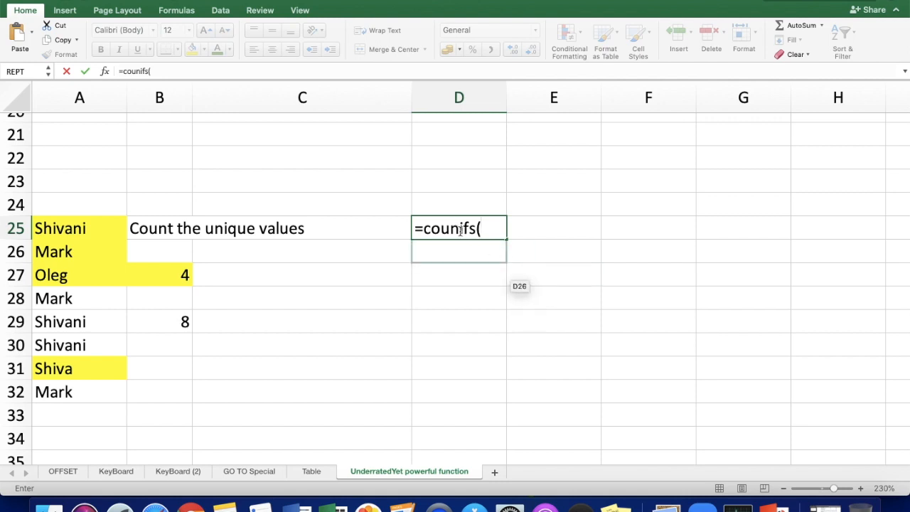
left_click(460, 228)
type("t")
left_click(505, 229)
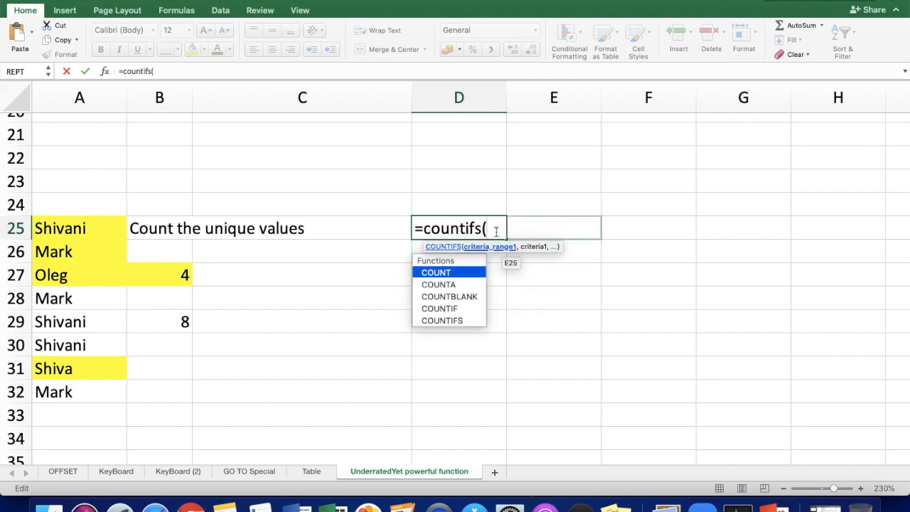
left_click_drag(57, 227, 56, 398)
type(",")
left_click_drag(59, 228, 64, 396)
Step: Make both A25:A32 ranges absolute and complete the D25 formula as =COUNTIFS($A$25:$A$32,$A$25:$A$32)
key("F4")
left_click(520, 227)
key("F4")
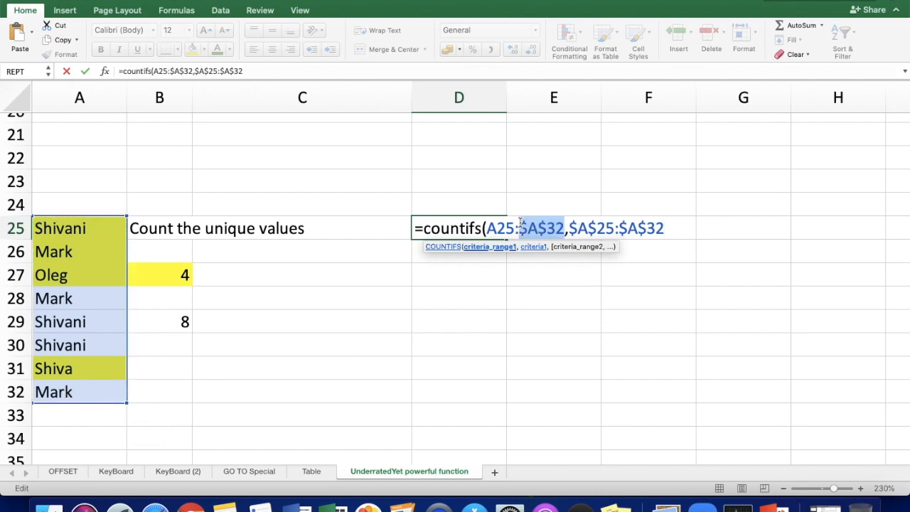
left_click(505, 227)
key("F4")
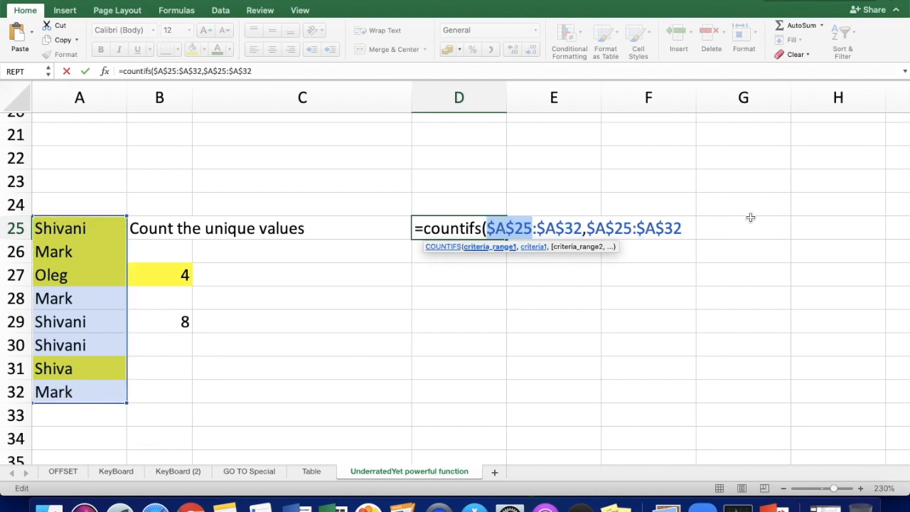
left_click(682, 228)
type(")")
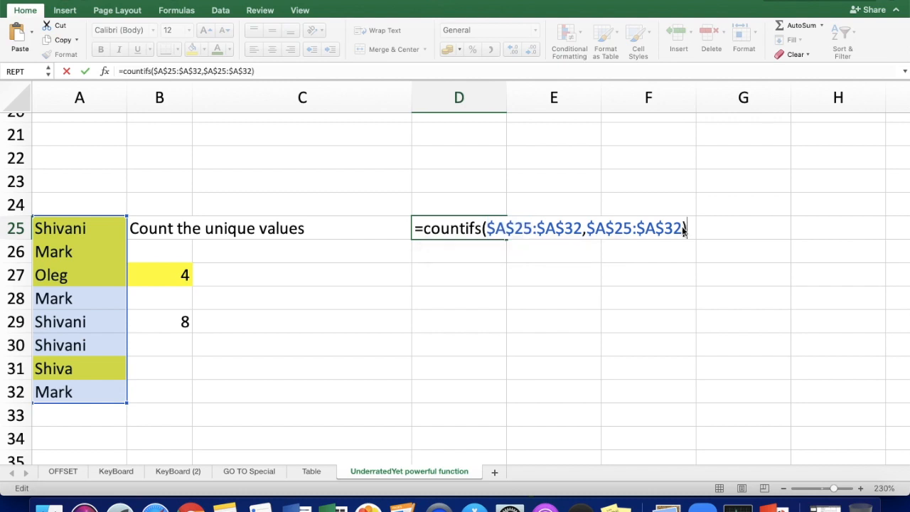
key("Return")
Step: Fill the COUNTIFS formula from D25 down to D32 so every name in the list has its count
left_click(472, 225)
left_click_drag(506, 239, 503, 396)
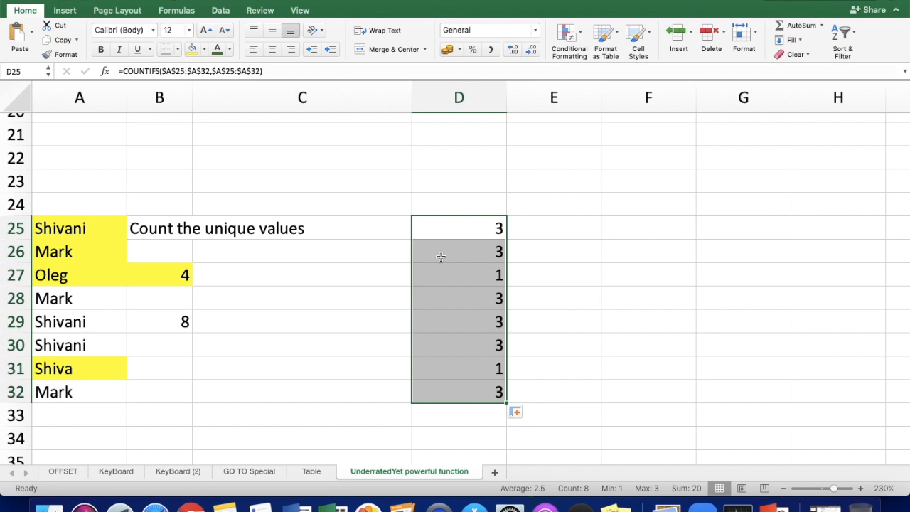
left_click(474, 231)
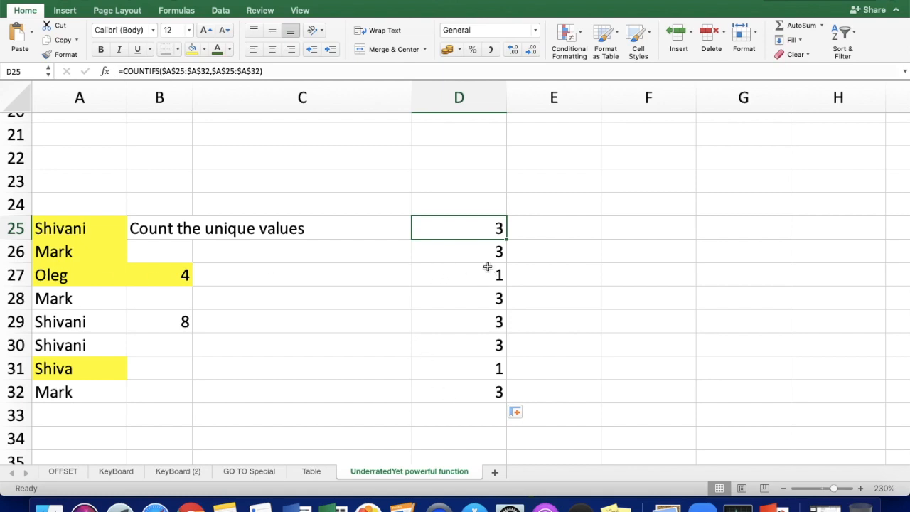
Step: Enter =1/D25 in E25 and fill it down to E32 to get the reciprocal of each name's count
left_click(542, 222)
type("=")
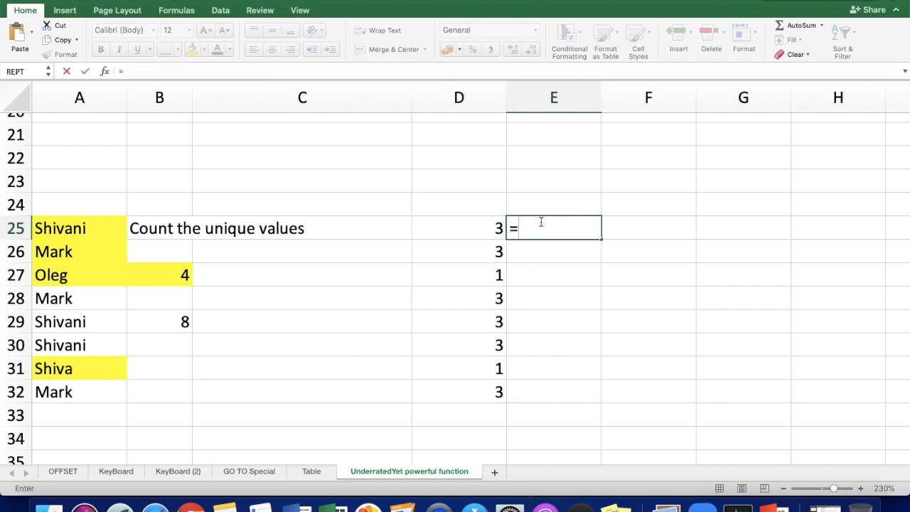
key("Left")
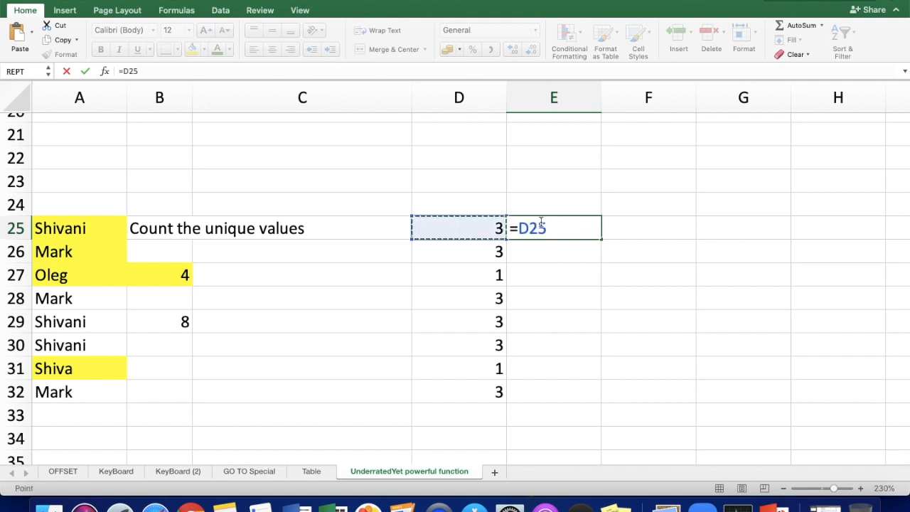
key("BackSpace")
key("BackSpace")
key("BackSpace")
type("1/")
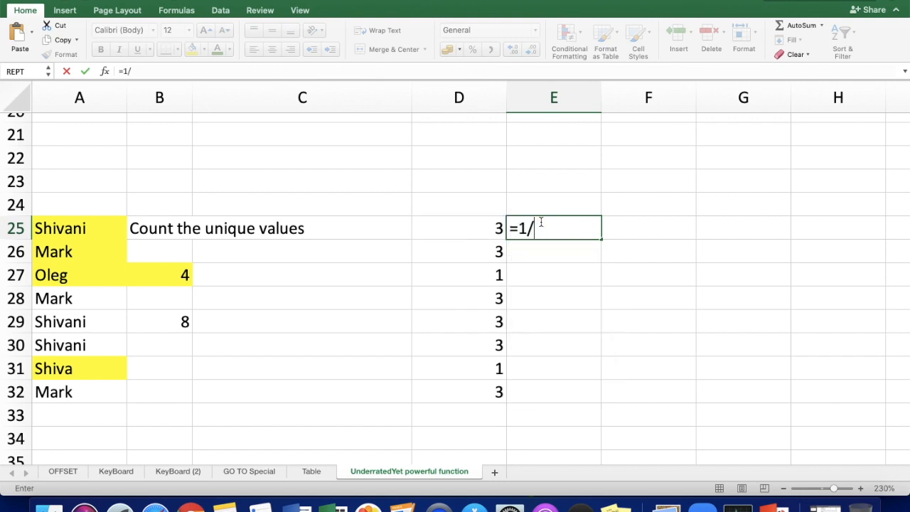
left_click(479, 228)
key("Return")
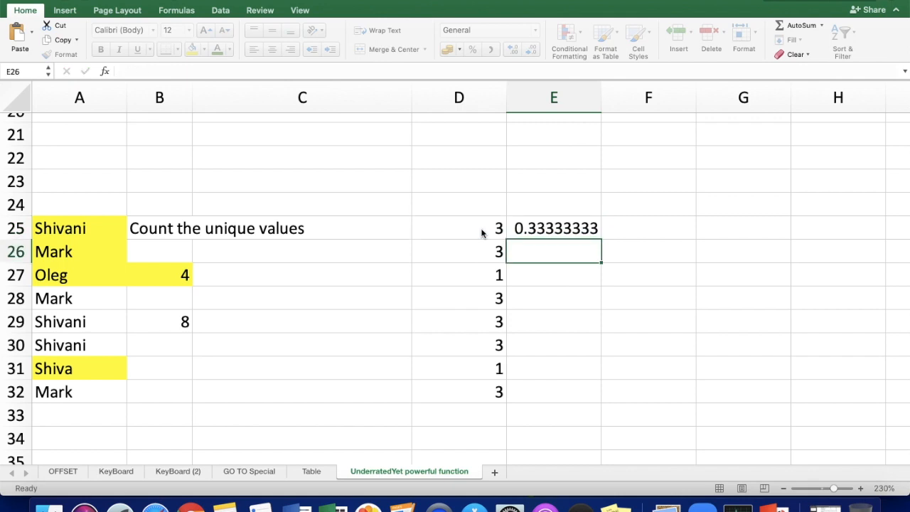
left_click(568, 225)
left_click_drag(602, 239, 602, 402)
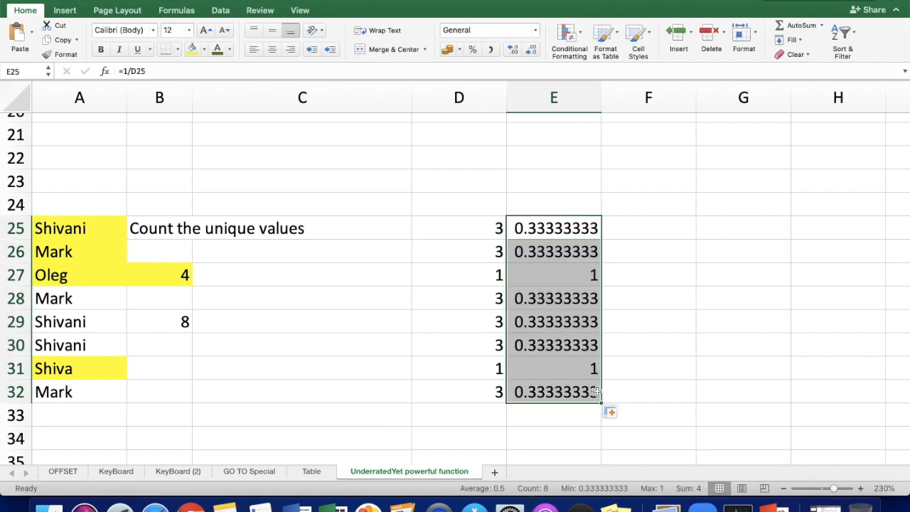
Step: Check the sum of the reciprocals in E25:E32 against the unique-count array formula in B27
left_click(538, 221)
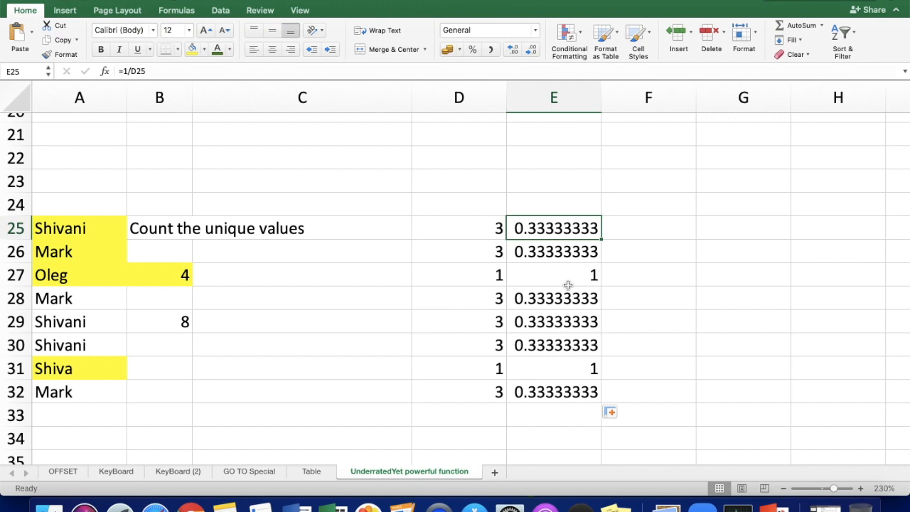
left_click_drag(569, 229, 568, 397)
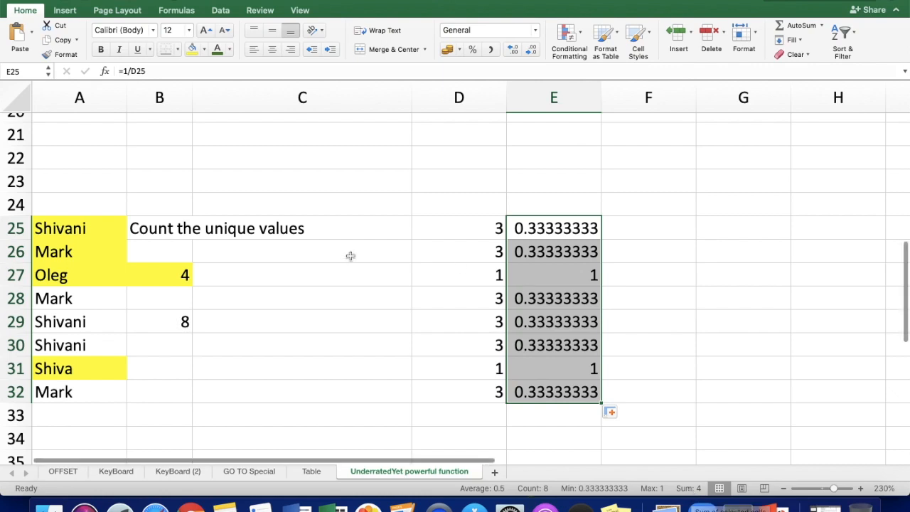
left_click(162, 269)
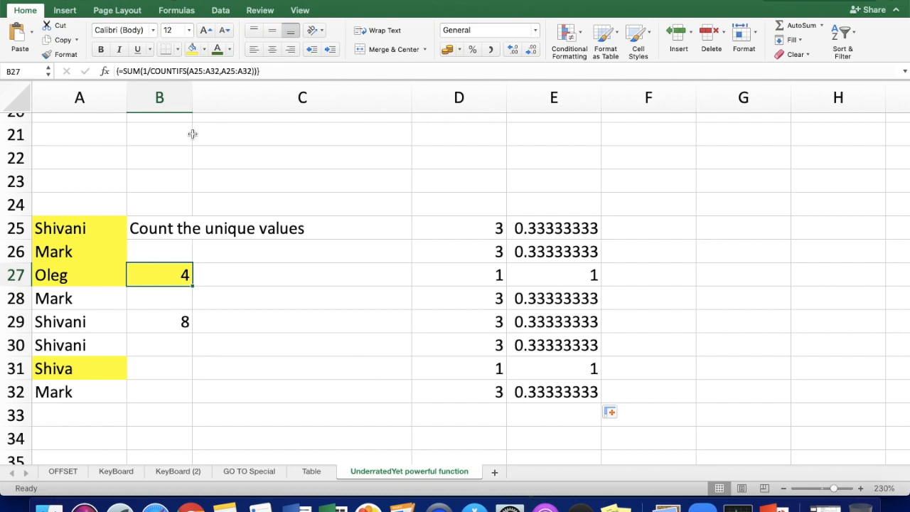
scroll(192, 133, "up", 10)
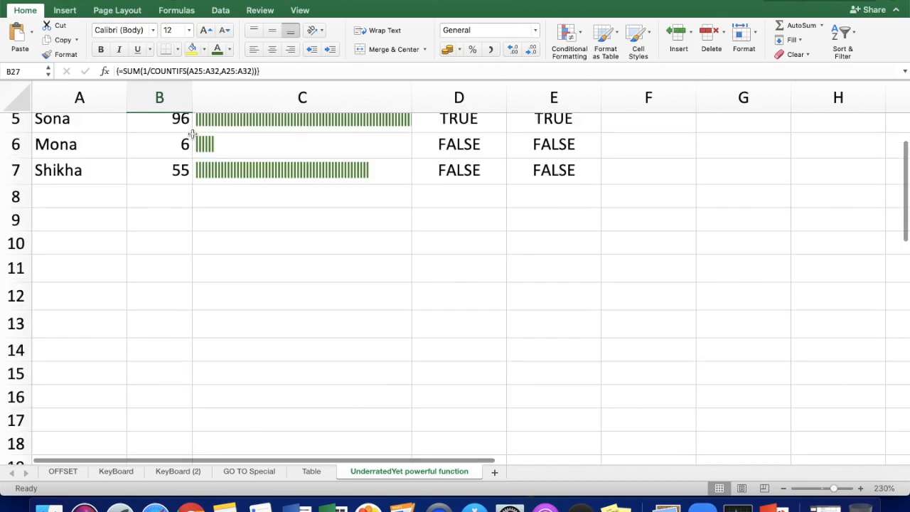